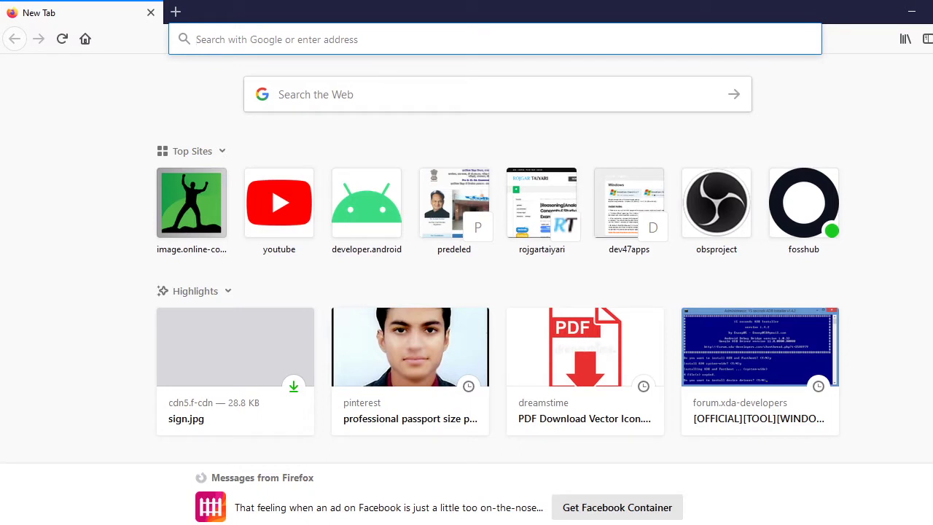
{"action": "type", "text": "www"}
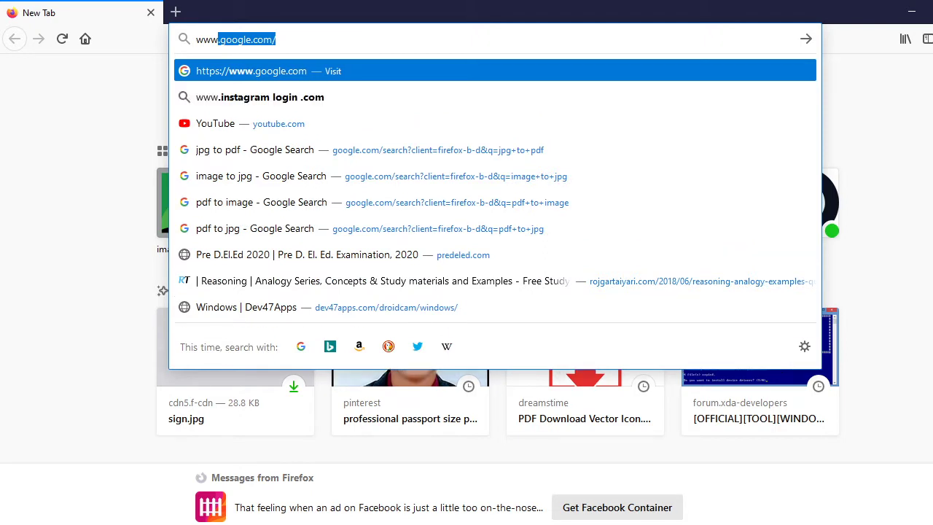
{"action": "type", "text": ".pre"}
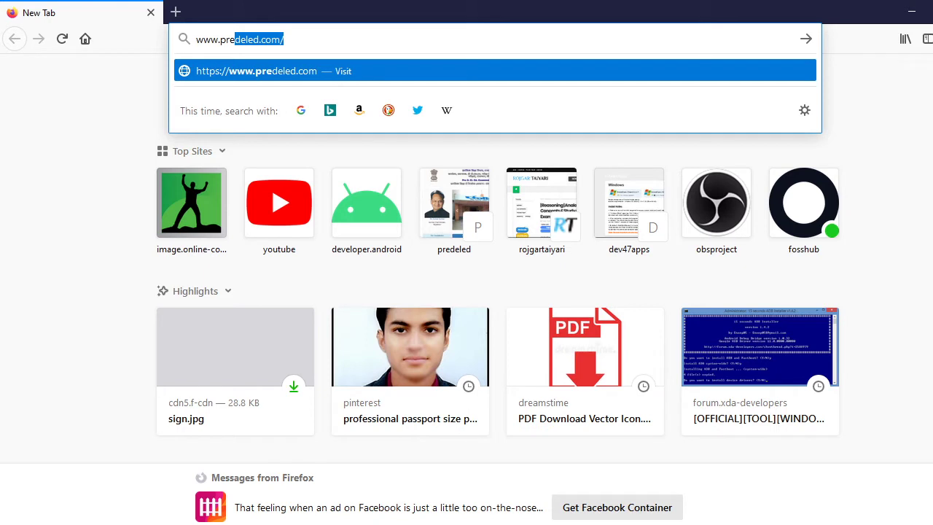
{"action": "type", "text": "de"}
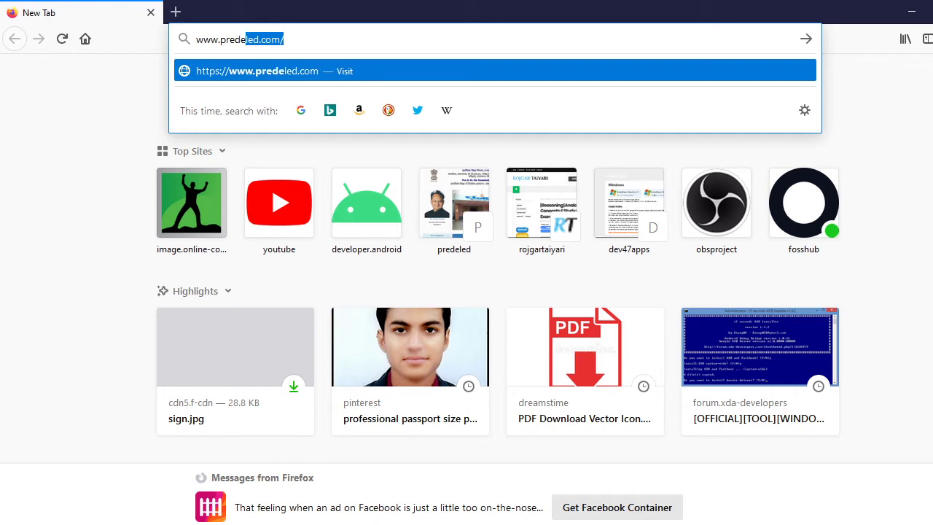
{"action": "type", "text": "led.com"}
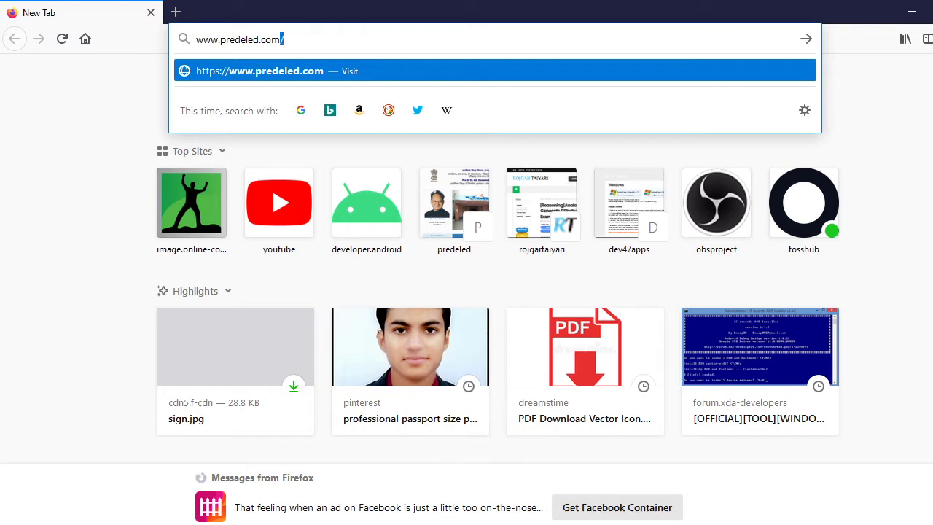
{"action": "key", "text": "Return"}
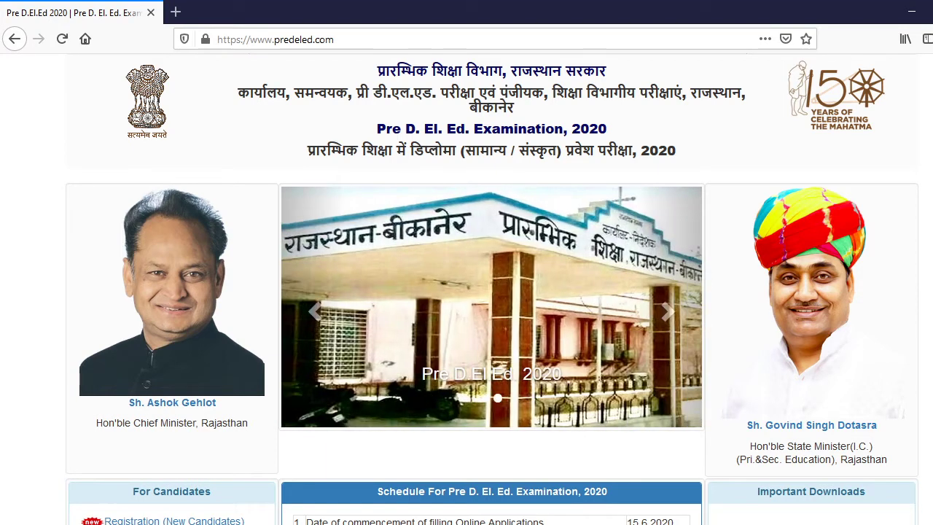
Step: Scroll to the For Candidates box and open Registration (New Candidates)
{"action": "scroll", "coordinate": [492, 289], "scroll_direction": "down", "scroll_amount": 3}
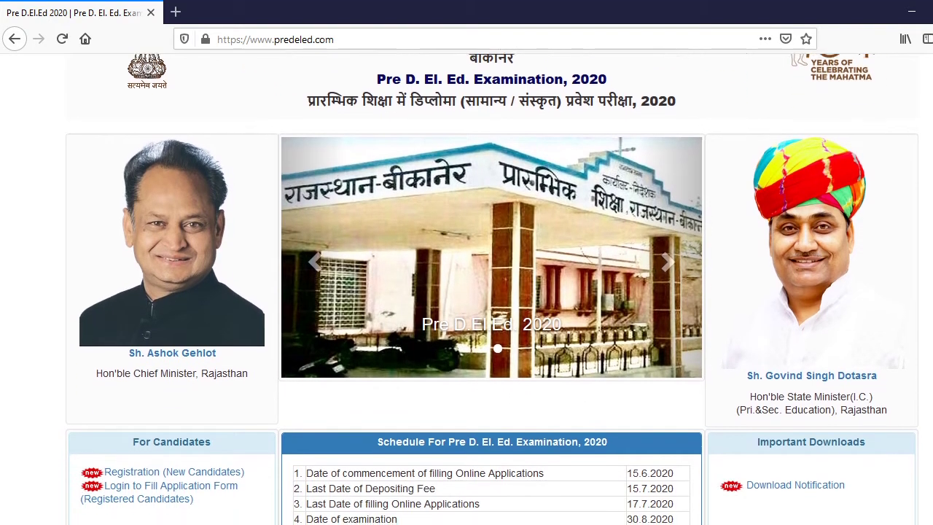
{"action": "scroll", "coordinate": [492, 289], "scroll_direction": "down", "scroll_amount": 3}
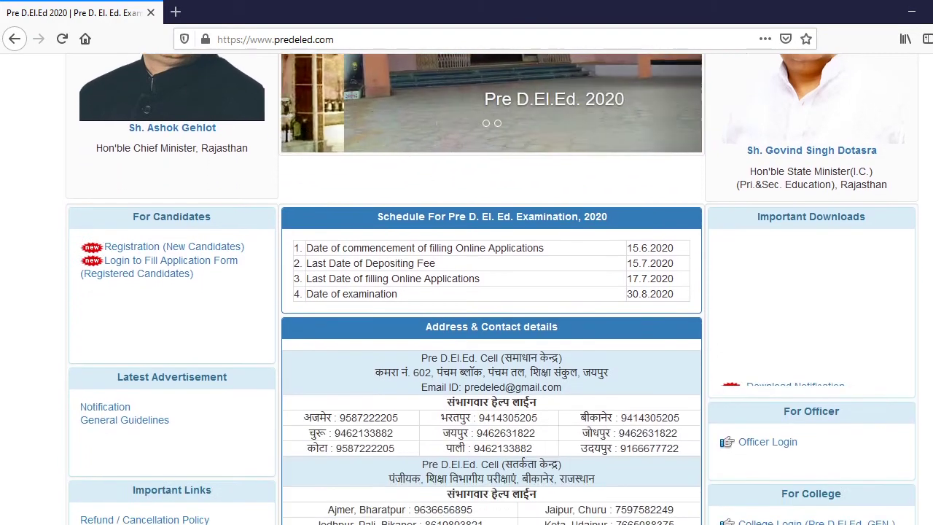
{"action": "scroll", "coordinate": [492, 289], "scroll_direction": "down", "scroll_amount": 1}
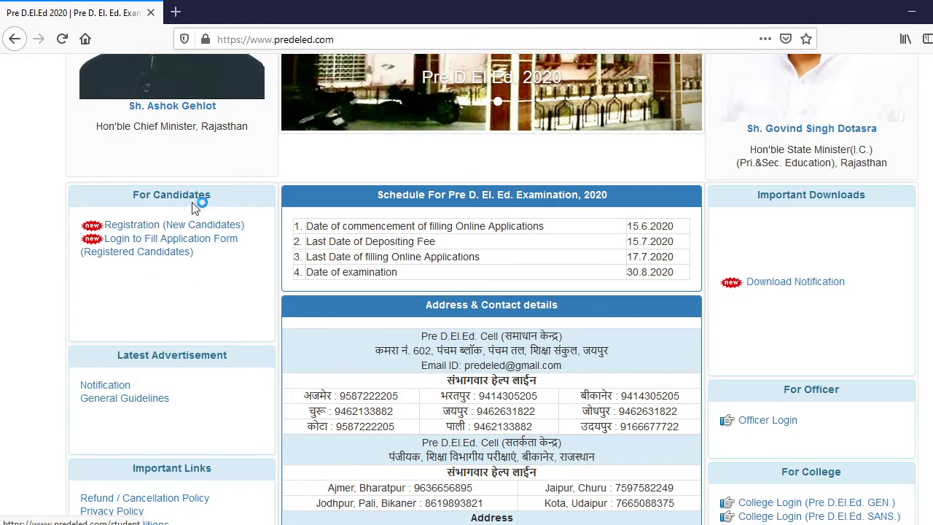
{"action": "left_click", "coordinate": [167, 239]}
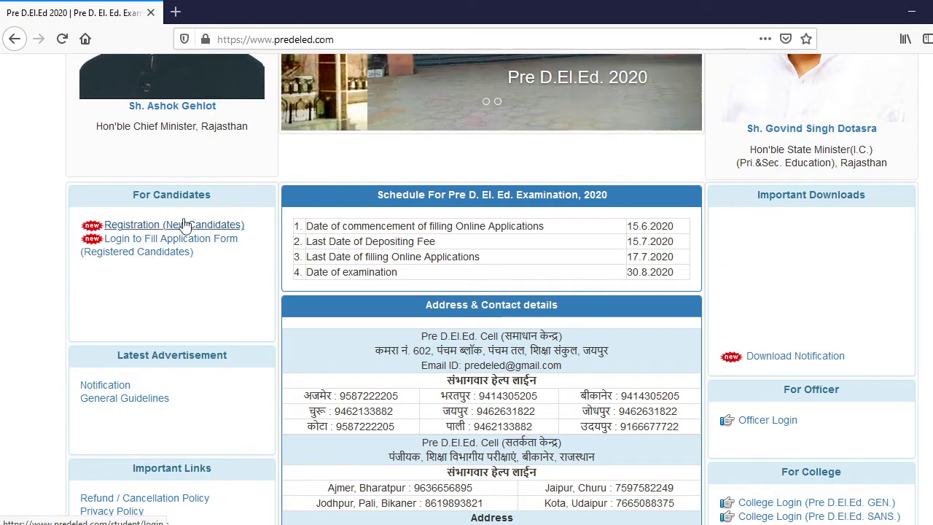
{"action": "left_click", "coordinate": [147, 227]}
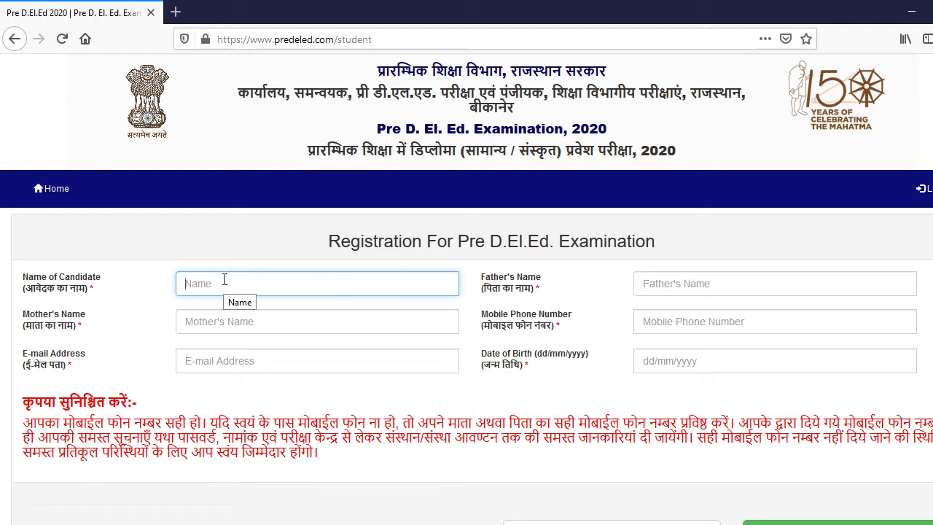
Step: Enter the candidate's name, the father's name and the mother's name
{"action": "left_click", "coordinate": [711, 282]}
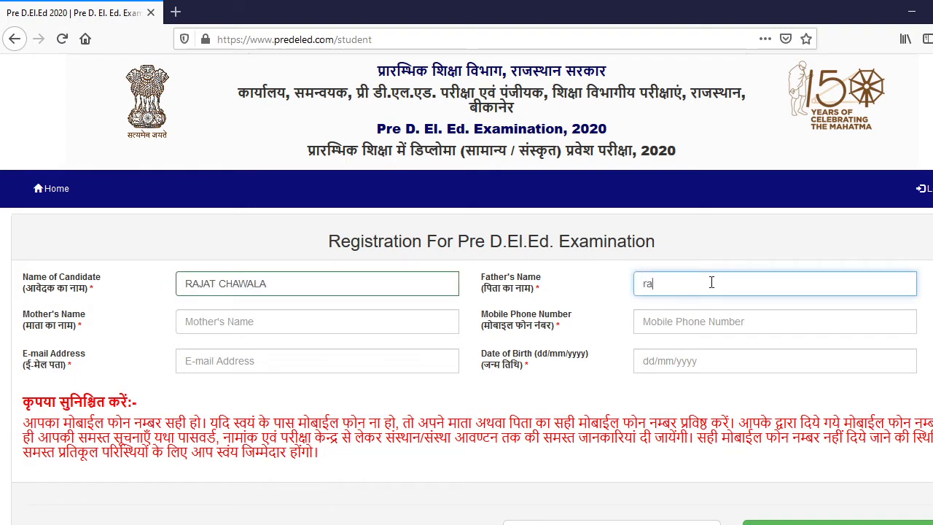
{"action": "left_click", "coordinate": [289, 326]}
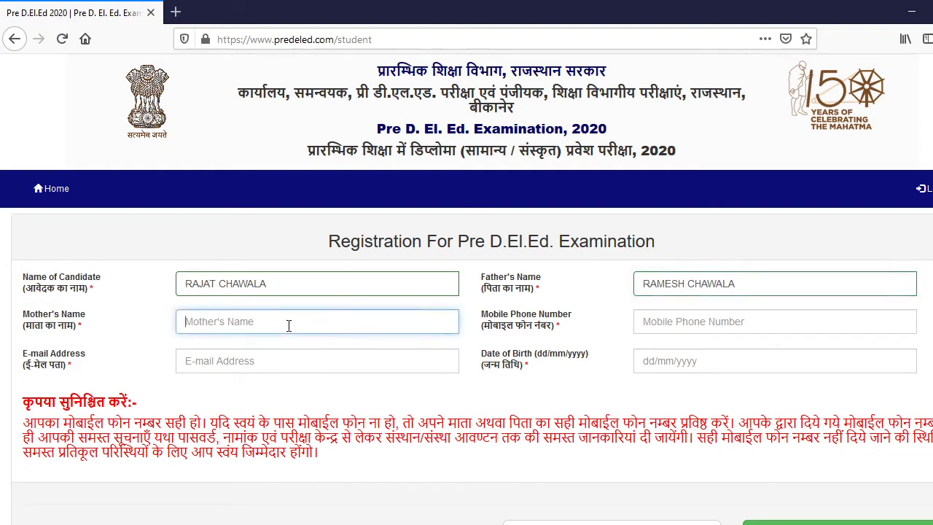
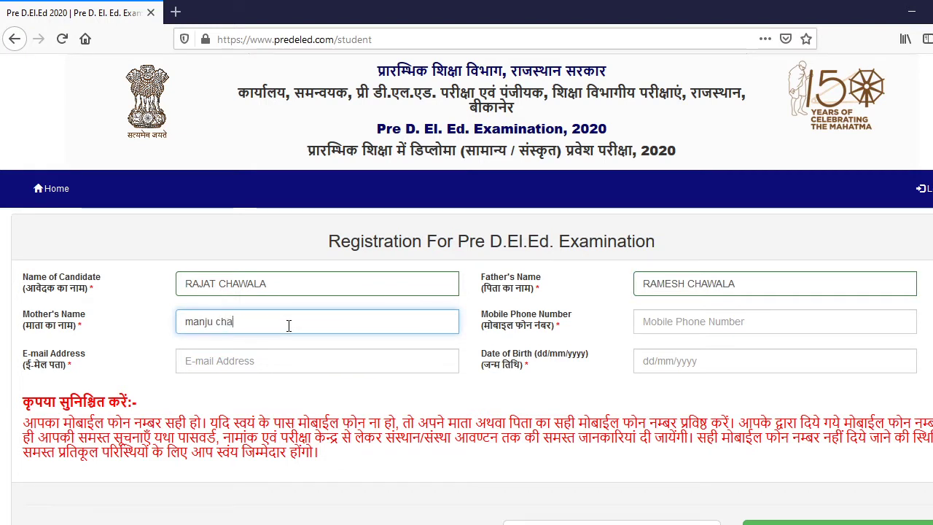
Step: Enter the candidate's mobile number and e-mail address, correcting a typo in the e-mail
{"action": "left_click", "coordinate": [690, 323]}
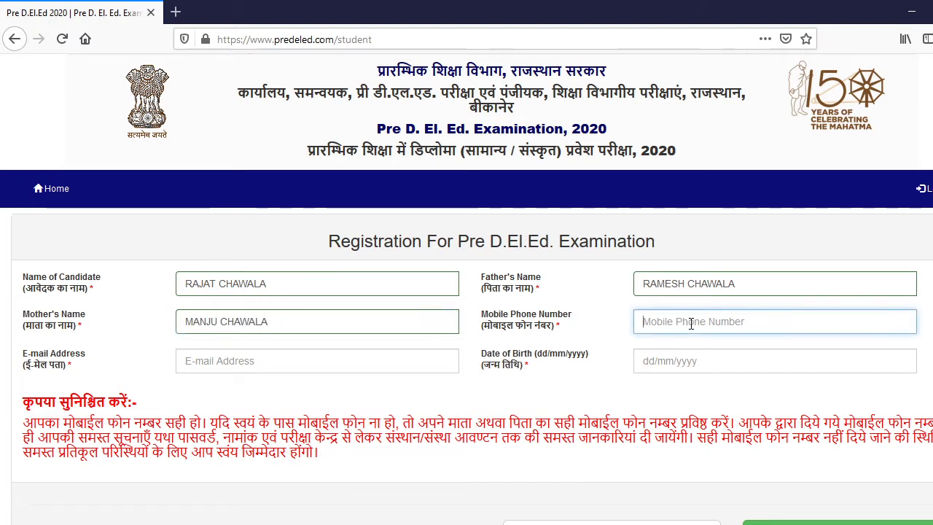
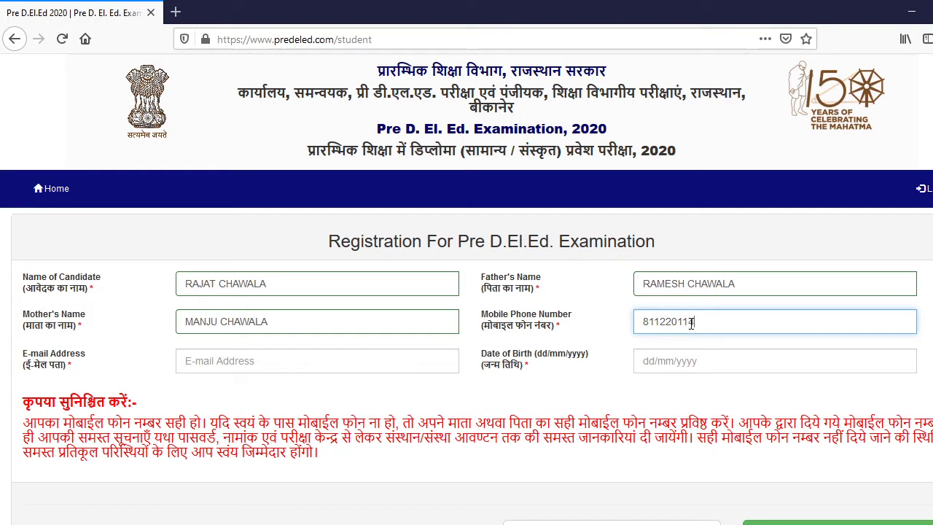
{"action": "left_click", "coordinate": [253, 360]}
{"action": "type", "text": "jeete"}
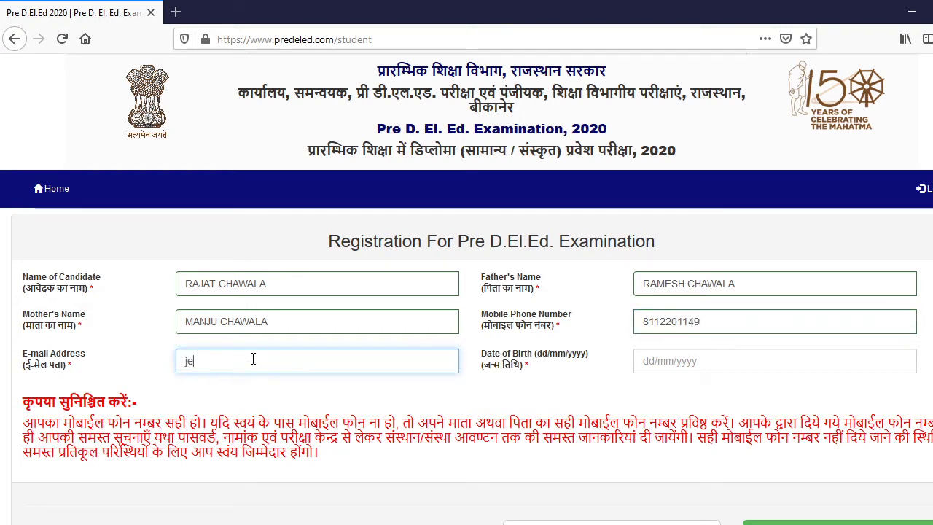
{"action": "key", "text": "BackSpace"}
{"action": "key", "text": "BackSpace"}
{"action": "key", "text": "BackSpace"}
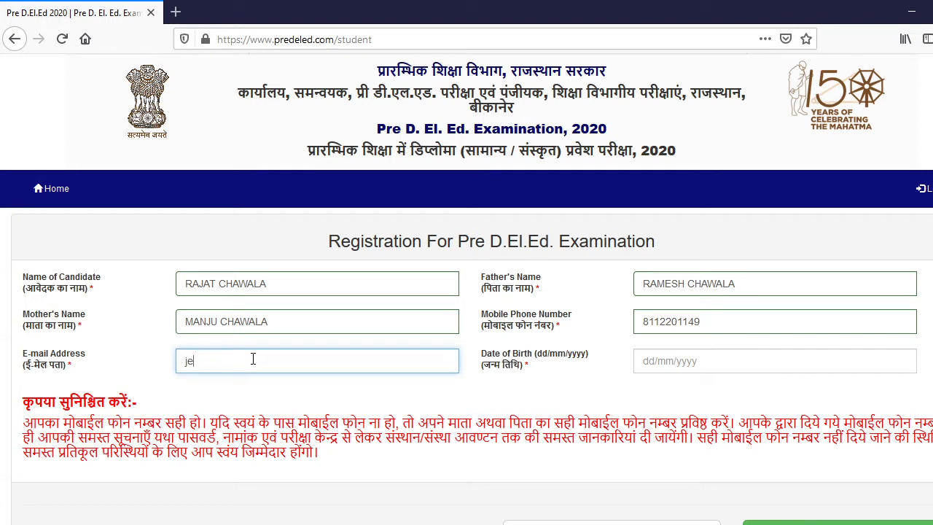
{"action": "key", "text": "BackSpace"}
{"action": "key", "text": "BackSpace"}
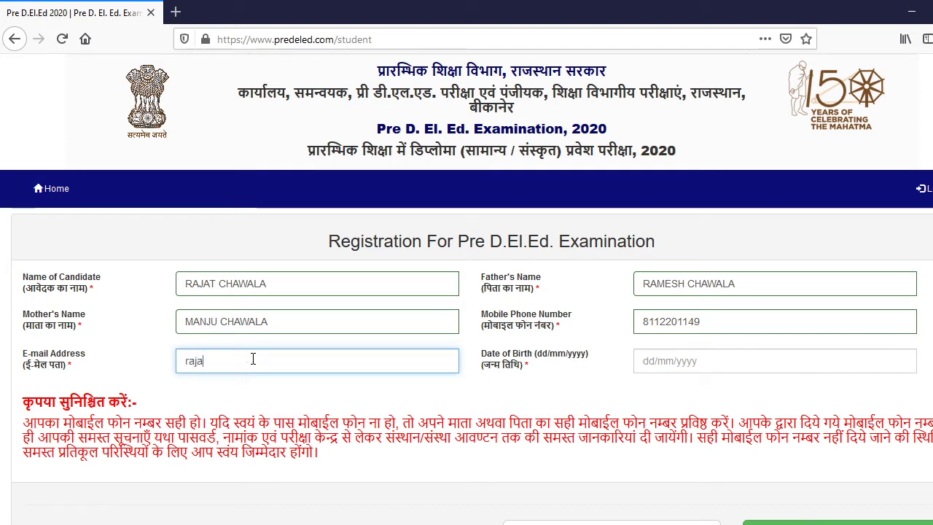
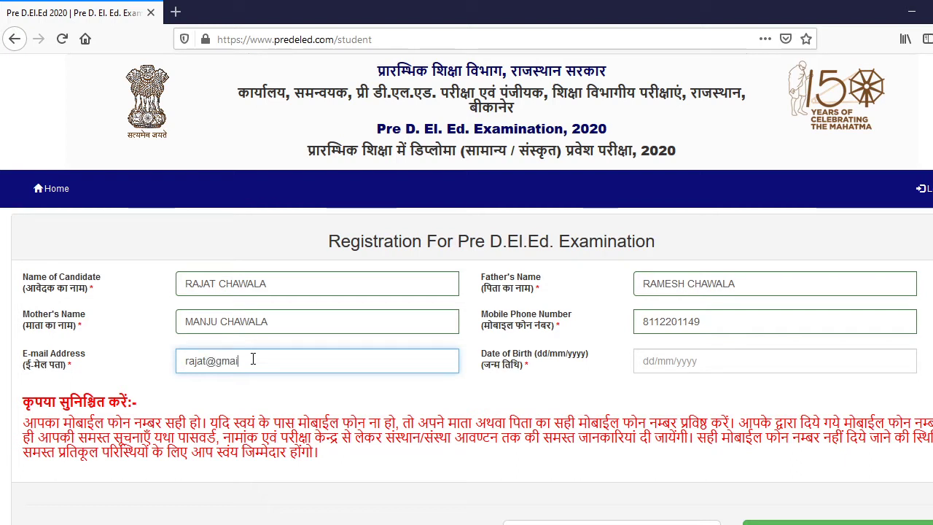
Step: Pick 01/01/2000 in the Date of Birth calendar and scroll down to Submit
{"action": "left_click", "coordinate": [676, 360]}
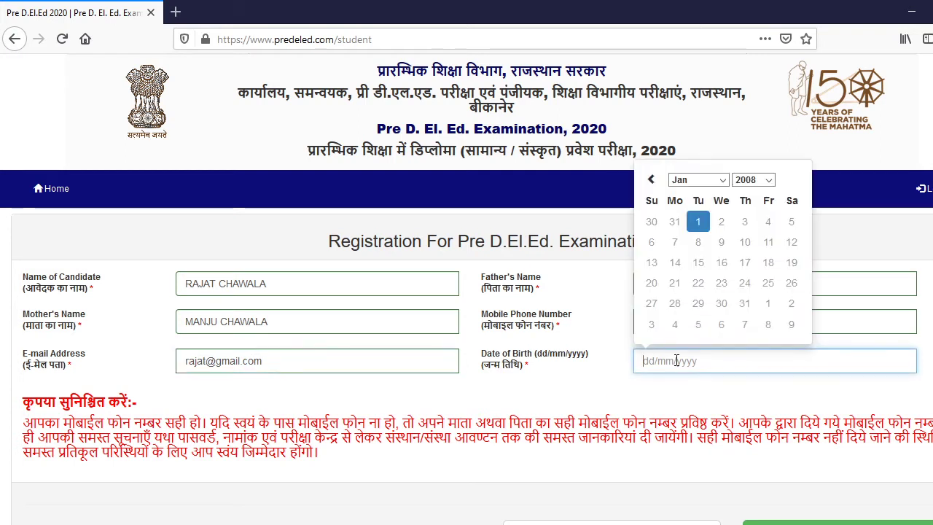
{"action": "left_click", "coordinate": [771, 184]}
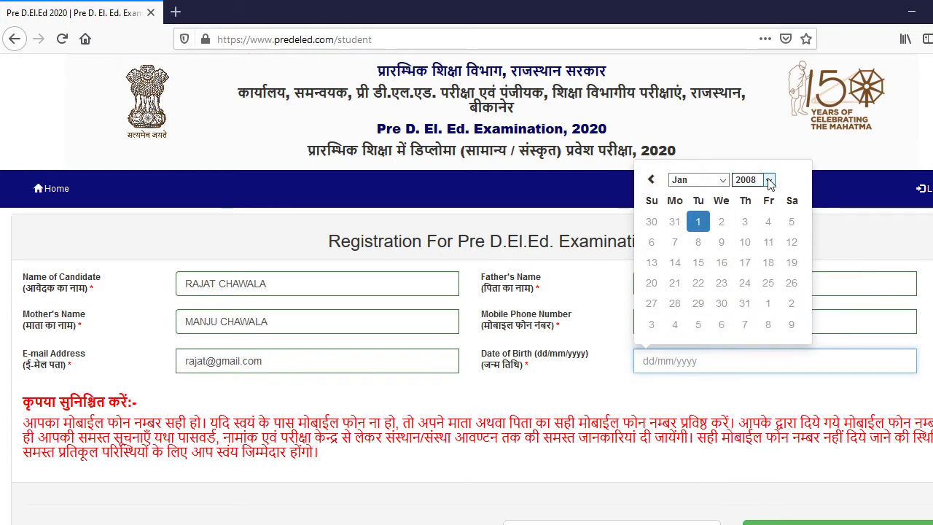
{"action": "left_click", "coordinate": [769, 182]}
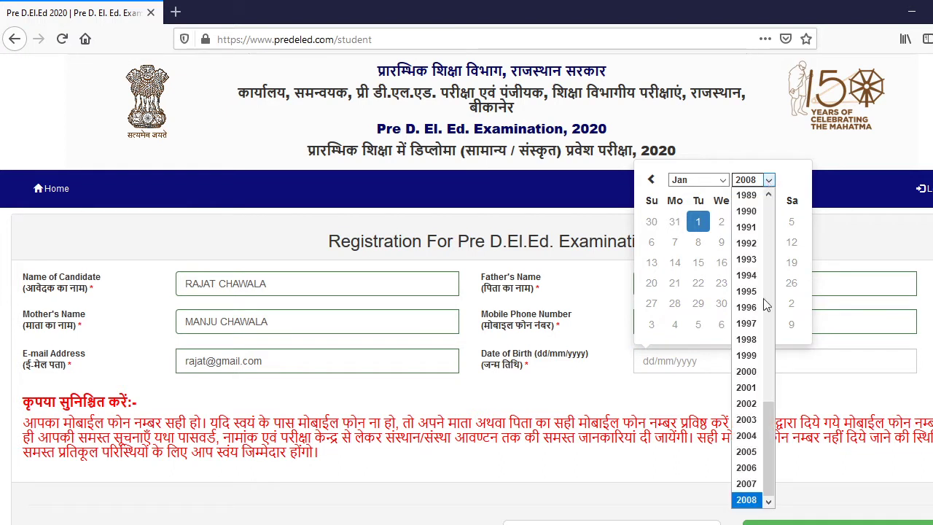
{"action": "left_click", "coordinate": [746, 372]}
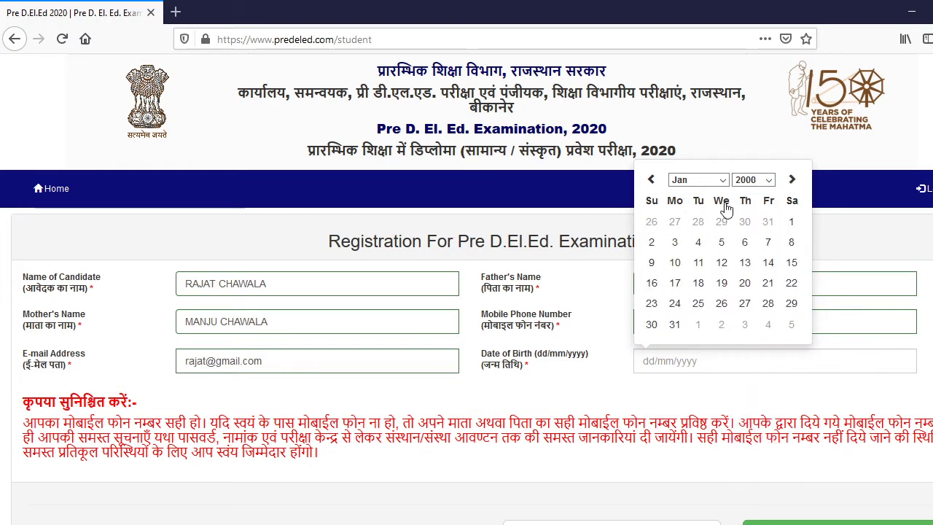
{"action": "left_click", "coordinate": [791, 222]}
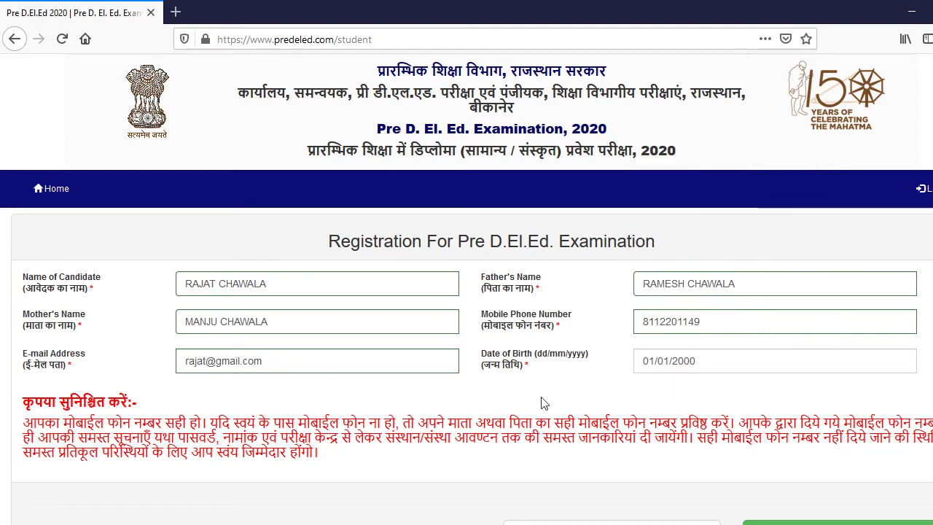
{"action": "scroll", "coordinate": [466, 284], "scroll_direction": "down", "scroll_amount": 2}
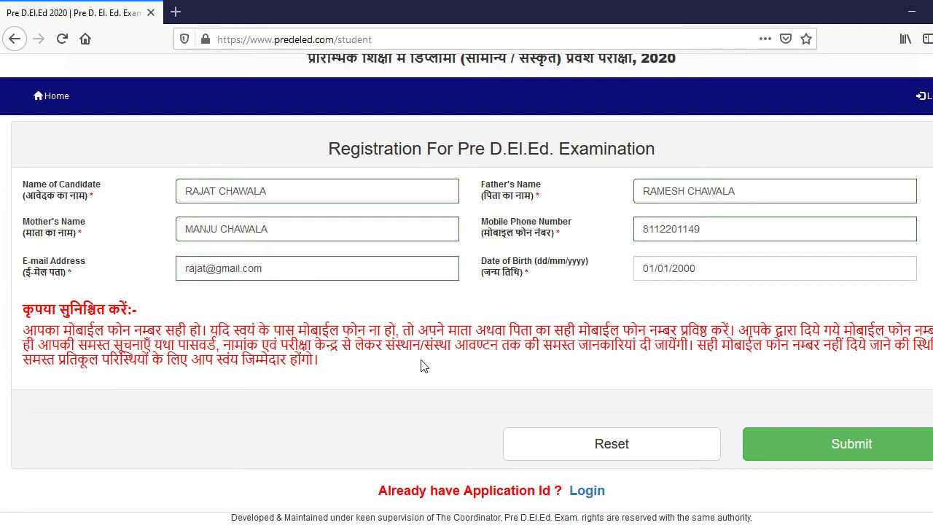
Step: Submit the registration details, confirm them, and dismiss the OTP-sent notice
{"action": "left_click", "coordinate": [809, 447]}
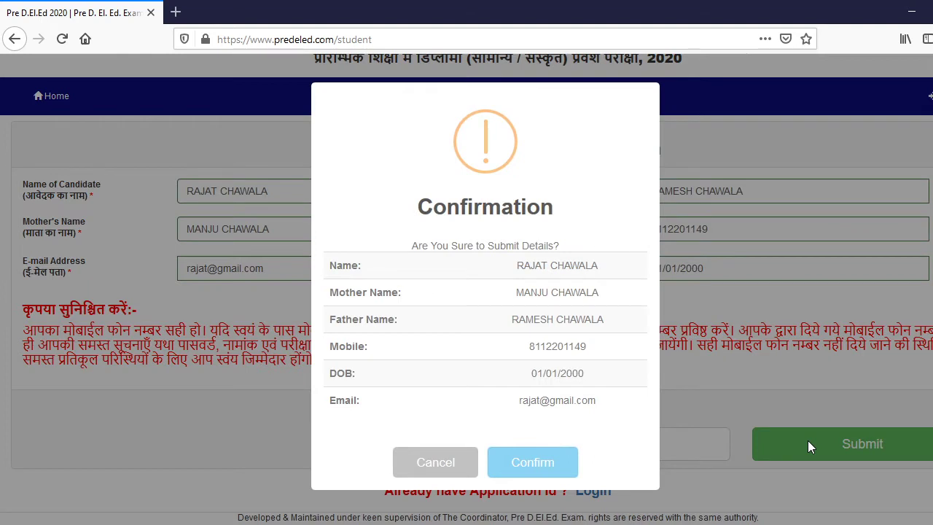
{"action": "left_click", "coordinate": [532, 472]}
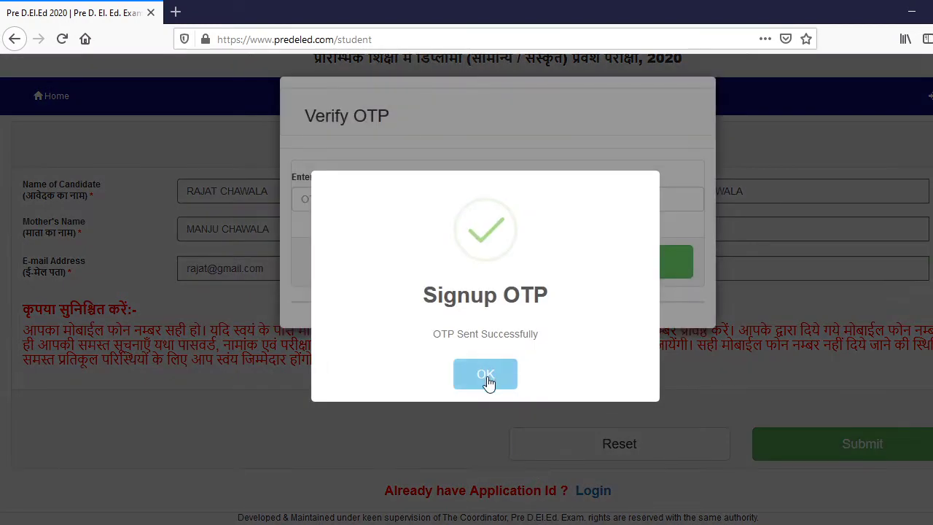
{"action": "left_click", "coordinate": [488, 380]}
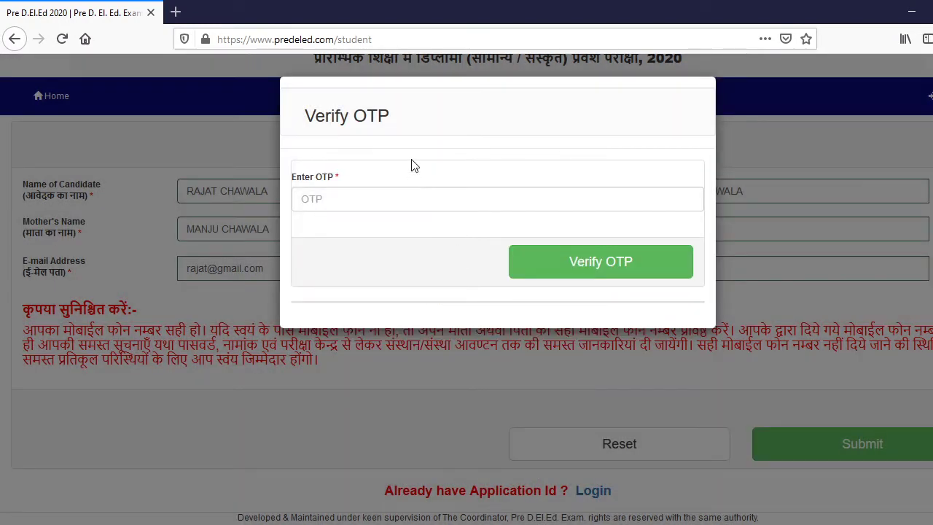
Step: Enter and correct the received OTP, verify it, and close the success messages
{"action": "left_click", "coordinate": [334, 200]}
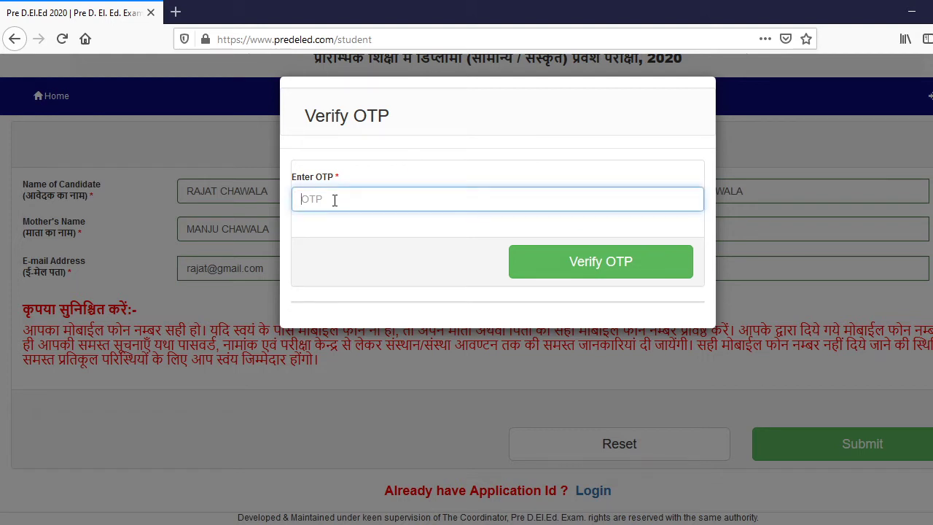
{"action": "left_click", "coordinate": [604, 271]}
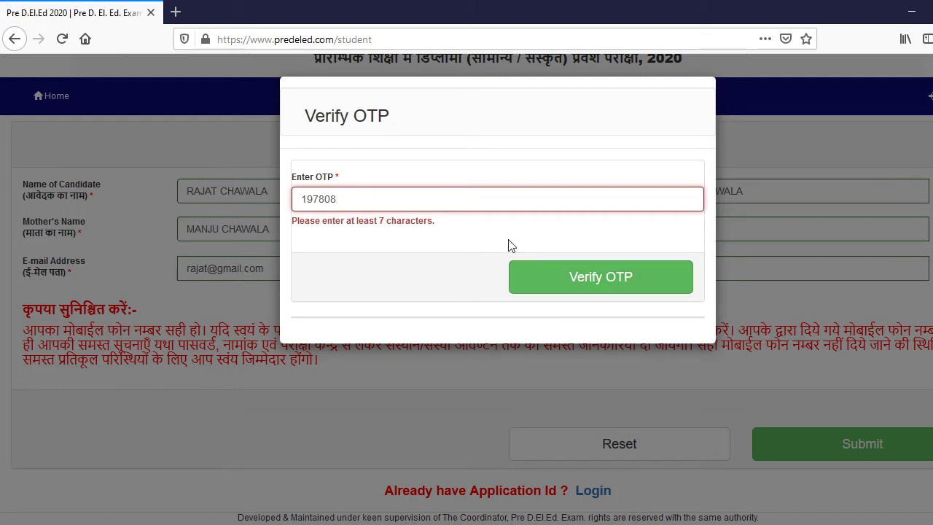
{"action": "left_click", "coordinate": [324, 199]}
{"action": "type", "text": "7"}
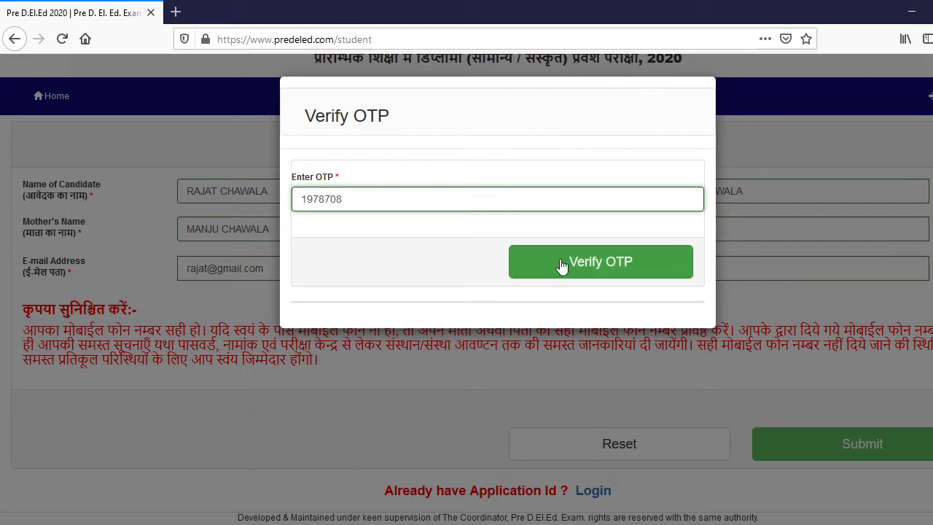
{"action": "left_click", "coordinate": [561, 265]}
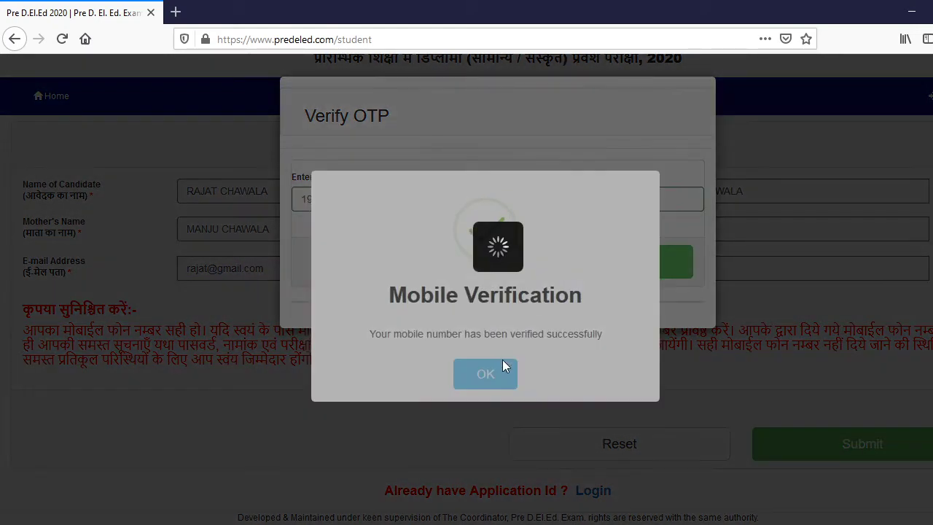
{"action": "left_click", "coordinate": [502, 362]}
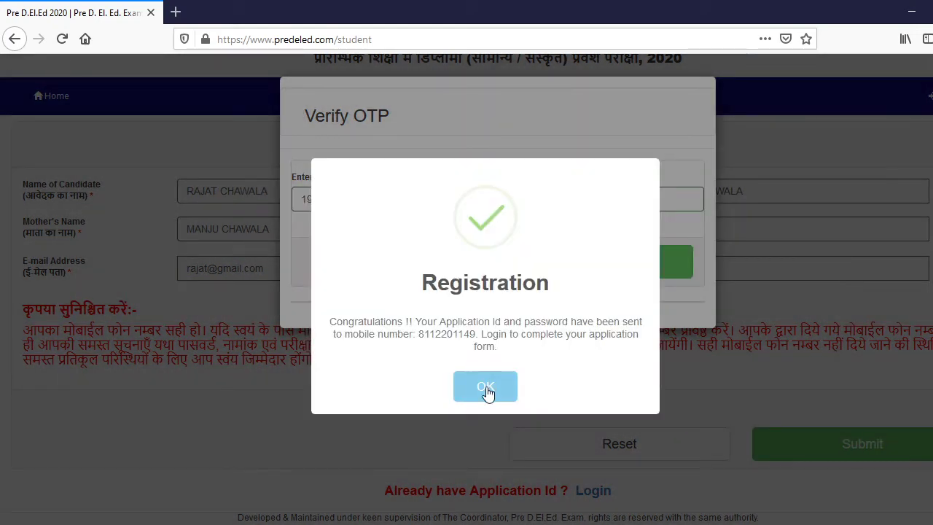
{"action": "left_click", "coordinate": [485, 388]}
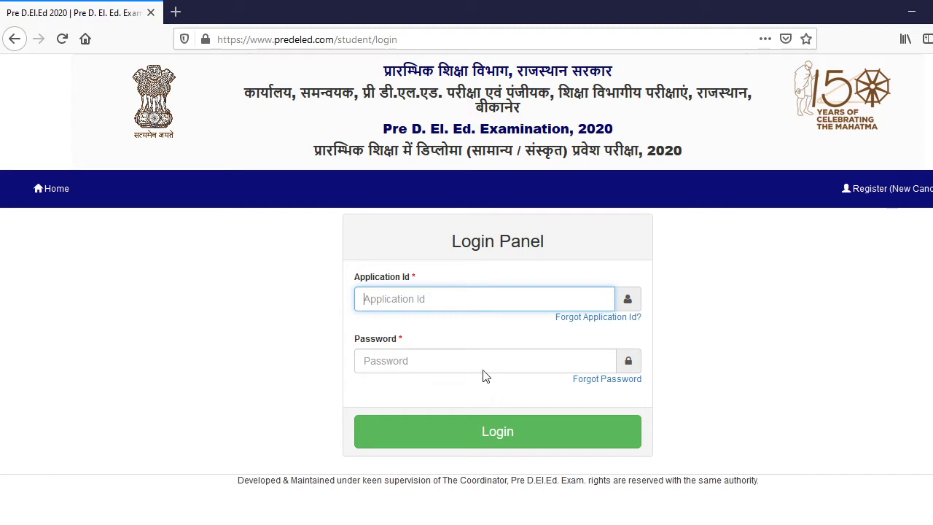
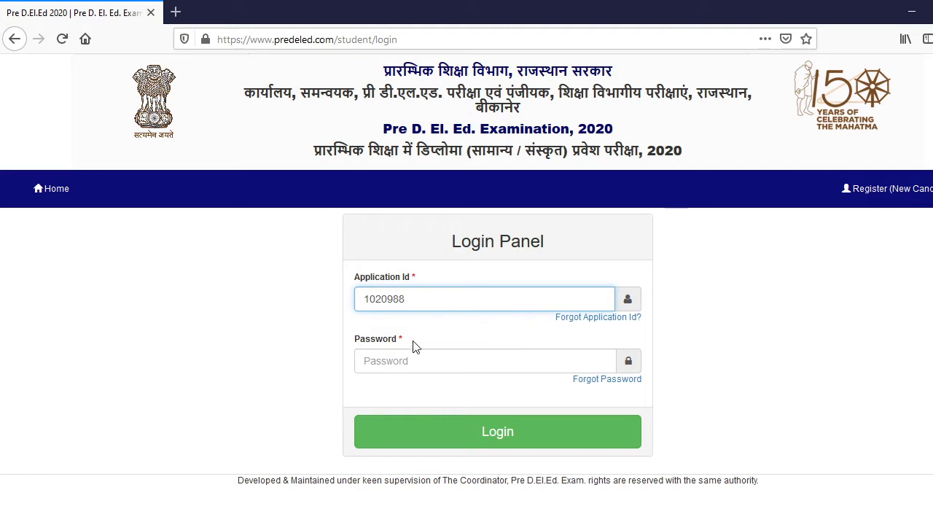
Step: Log in with the new application ID and password, declining Firefox's save-login prompt
{"action": "left_click", "coordinate": [398, 360]}
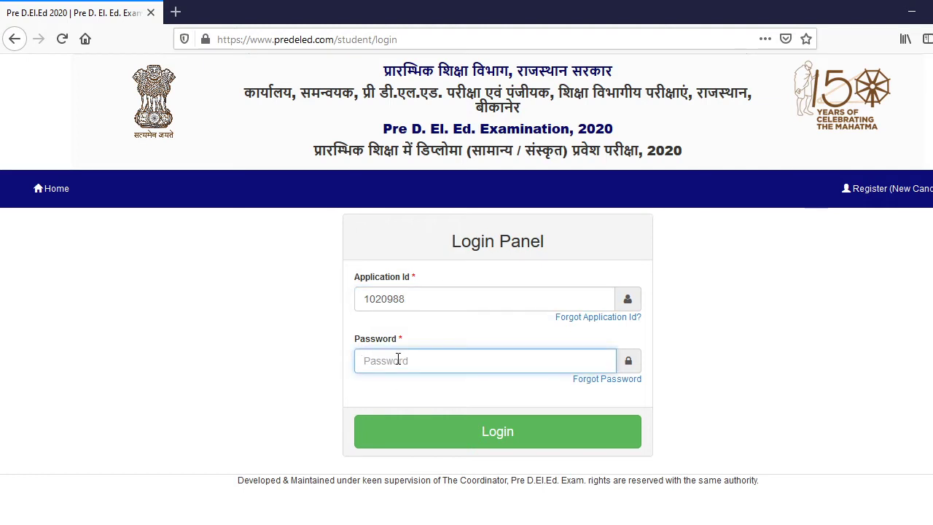
{"action": "type", "text": "1"}
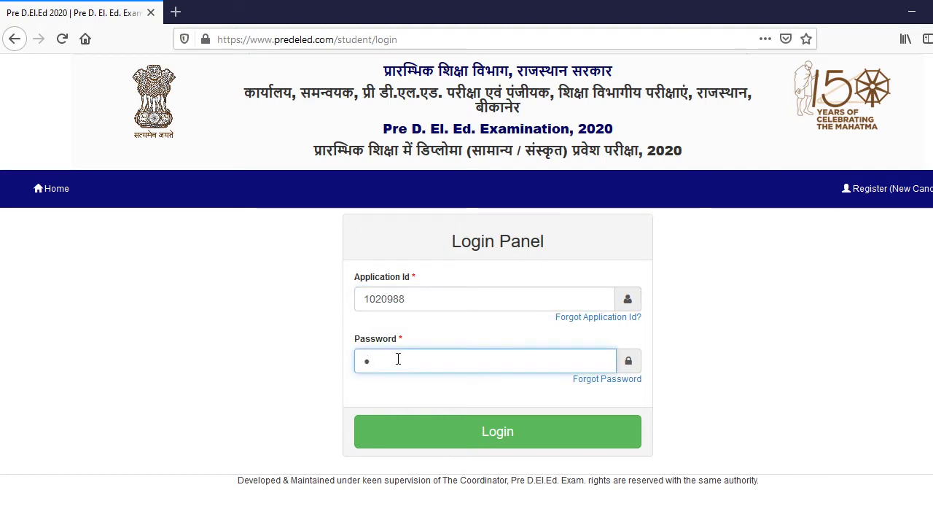
{"action": "type", "text": "2"}
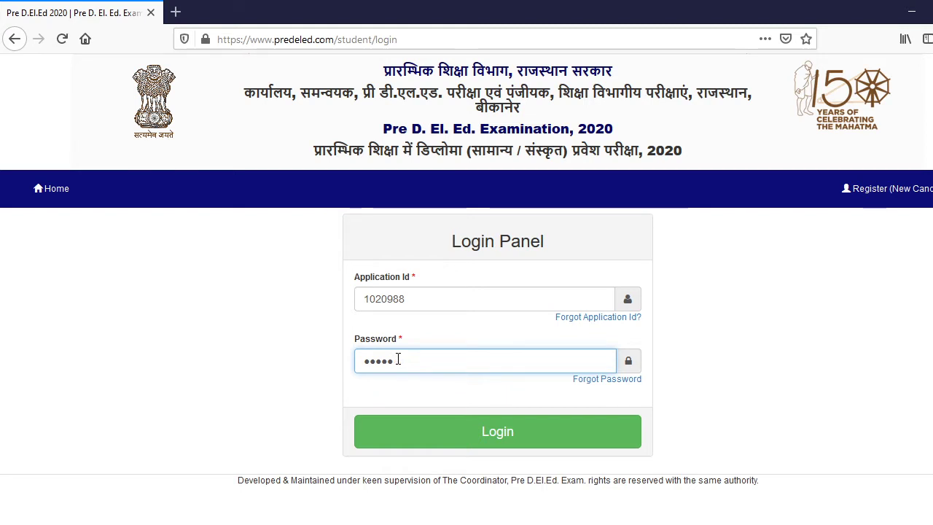
{"action": "type", "text": "•"}
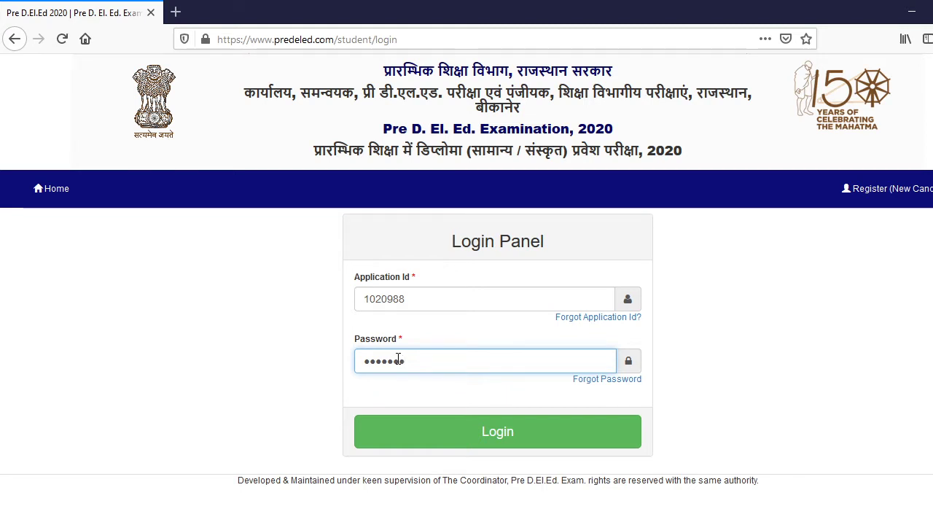
{"action": "left_click", "coordinate": [453, 432]}
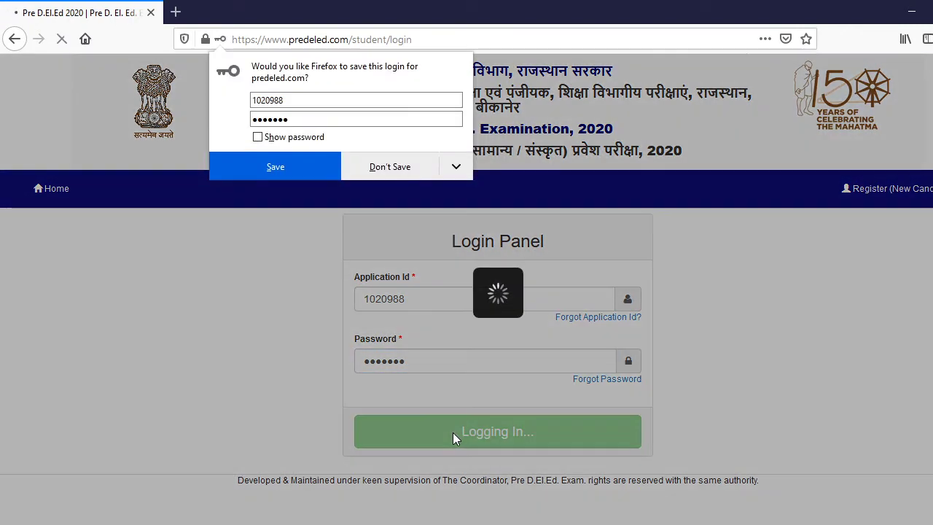
{"action": "left_click", "coordinate": [383, 164]}
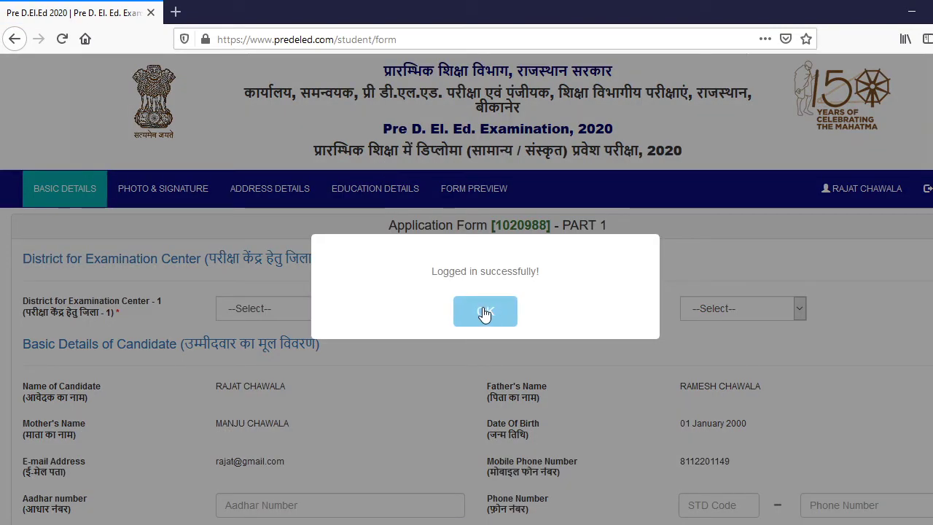
Step: Dismiss the login message and choose JAIPUR and AJMER as exam-centre districts 1 and 2
{"action": "left_click", "coordinate": [485, 312]}
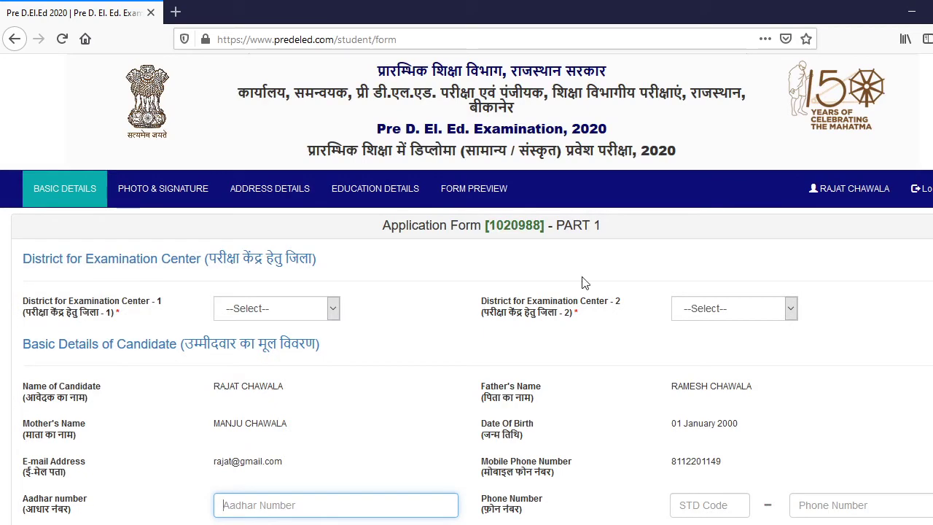
{"action": "scroll", "coordinate": [467, 284], "scroll_direction": "down", "scroll_amount": 10}
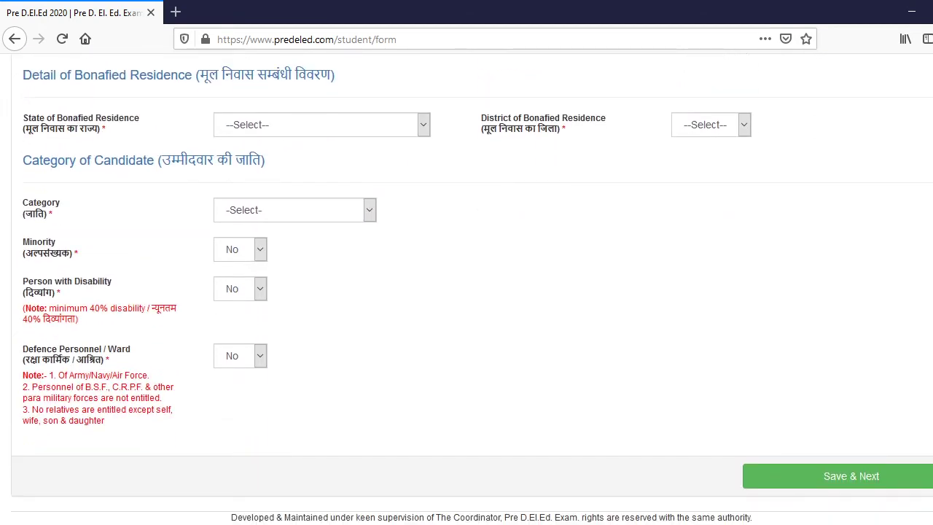
{"action": "scroll", "coordinate": [698, 226], "scroll_direction": "up", "scroll_amount": 10}
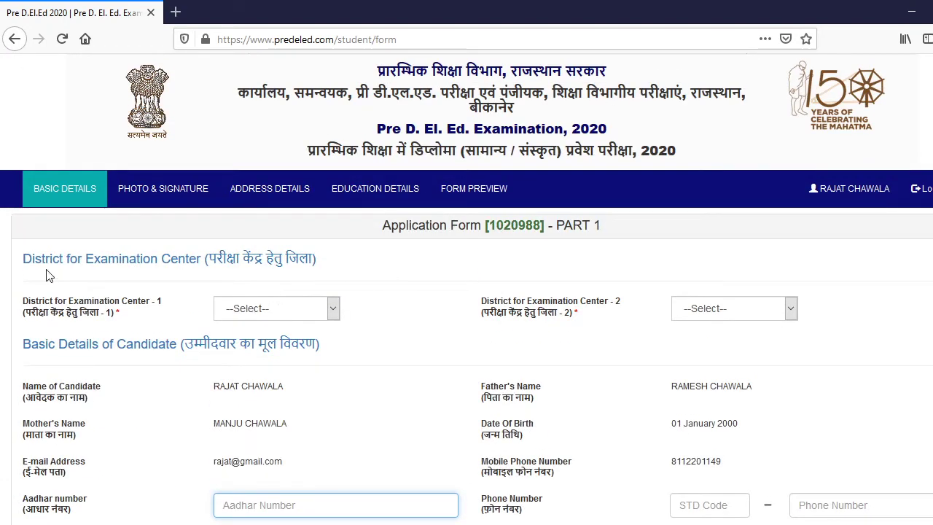
{"action": "left_click", "coordinate": [332, 310]}
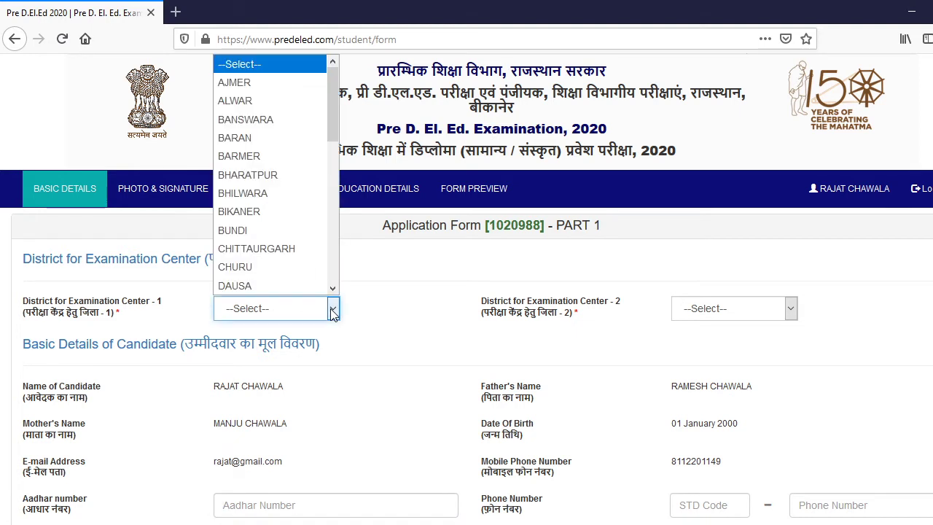
{"action": "scroll", "coordinate": [333, 241], "scroll_direction": "down", "scroll_amount": 4}
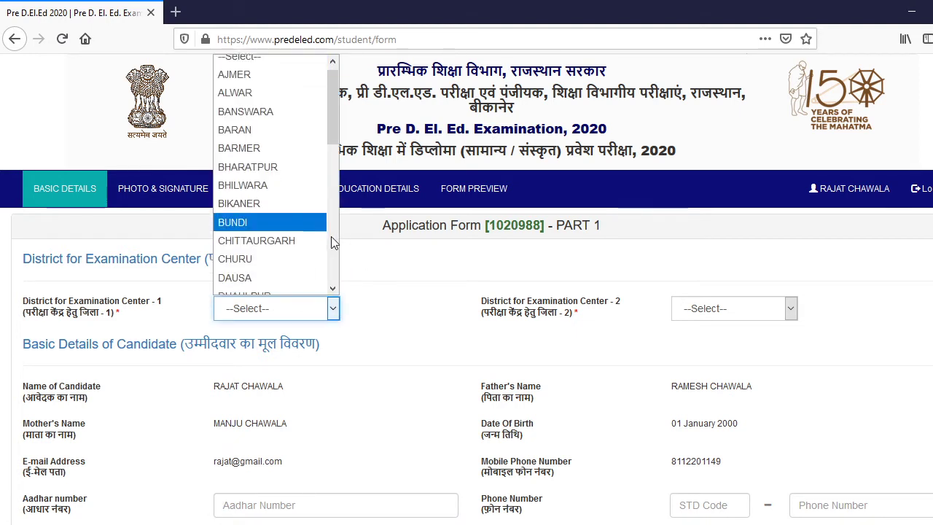
{"action": "left_click", "coordinate": [291, 155]}
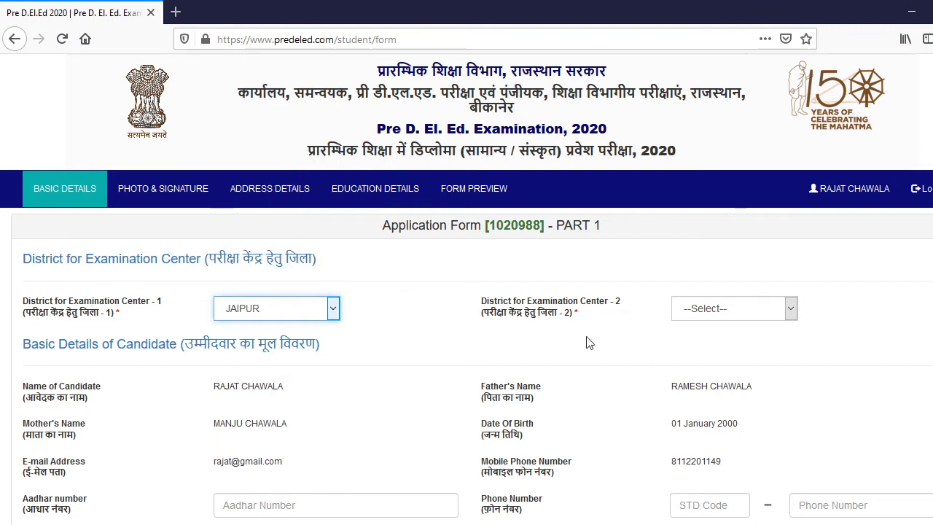
{"action": "left_click", "coordinate": [789, 309]}
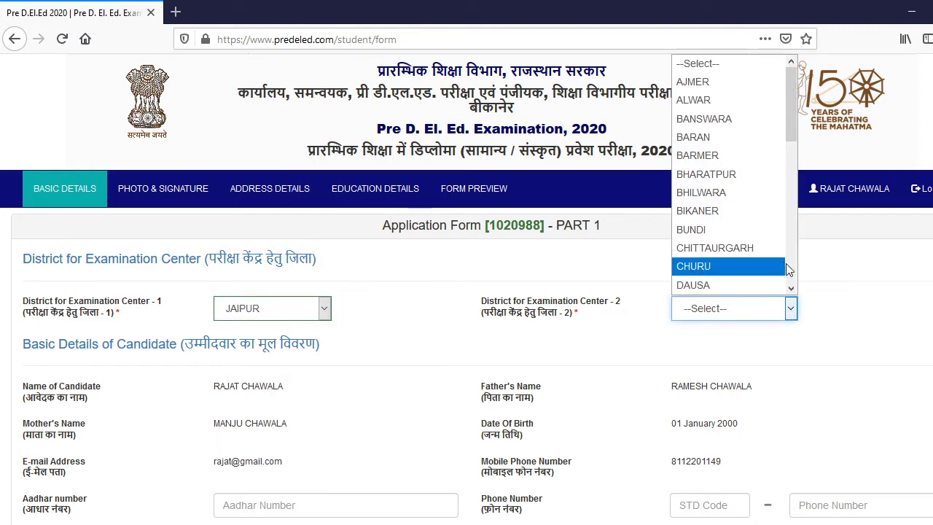
{"action": "left_click", "coordinate": [736, 83]}
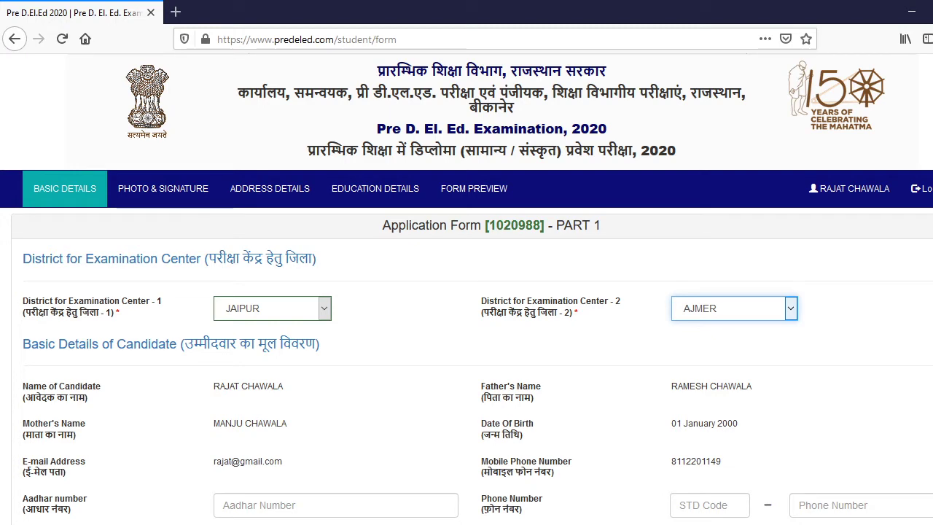
{"action": "scroll", "coordinate": [466, 291], "scroll_direction": "down", "scroll_amount": 5}
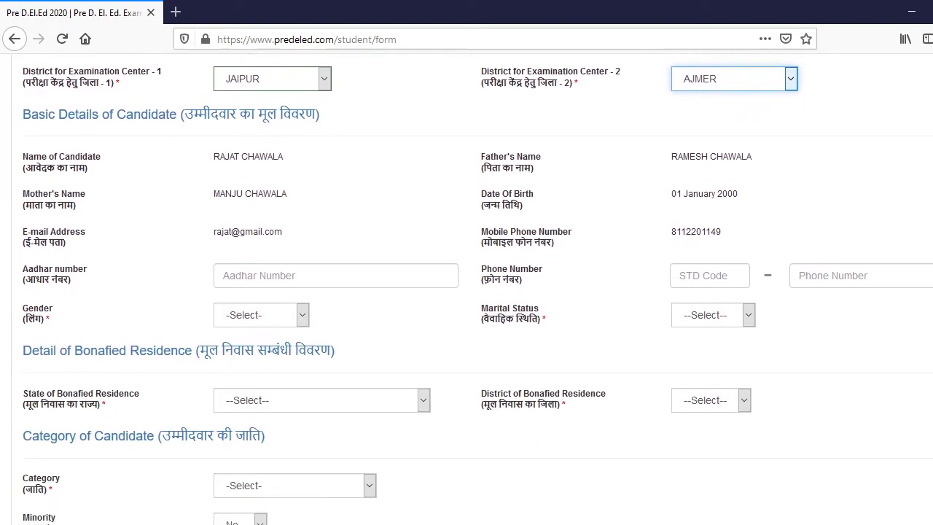
Step: Set gender Male, marital status Unmarried, and residence state RAJASTHAN with district JAIPUR
{"action": "scroll", "coordinate": [466, 292], "scroll_direction": "down", "scroll_amount": 1}
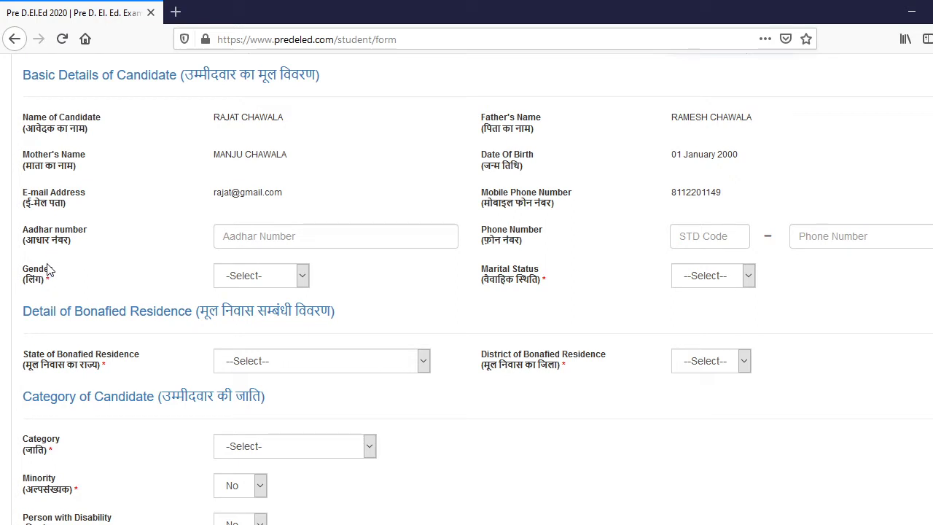
{"action": "left_click", "coordinate": [303, 275]}
{"action": "left_click", "coordinate": [260, 316]}
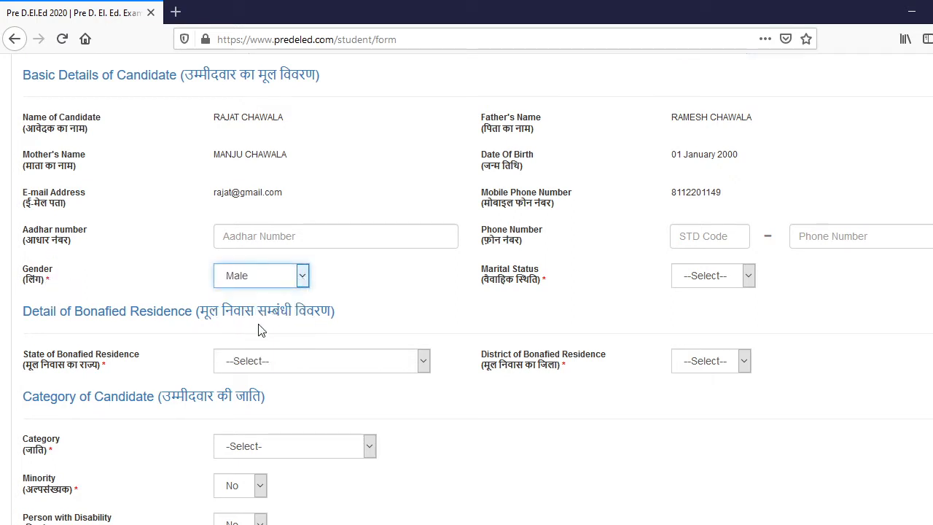
{"action": "left_click", "coordinate": [743, 279]}
{"action": "left_click", "coordinate": [738, 314]}
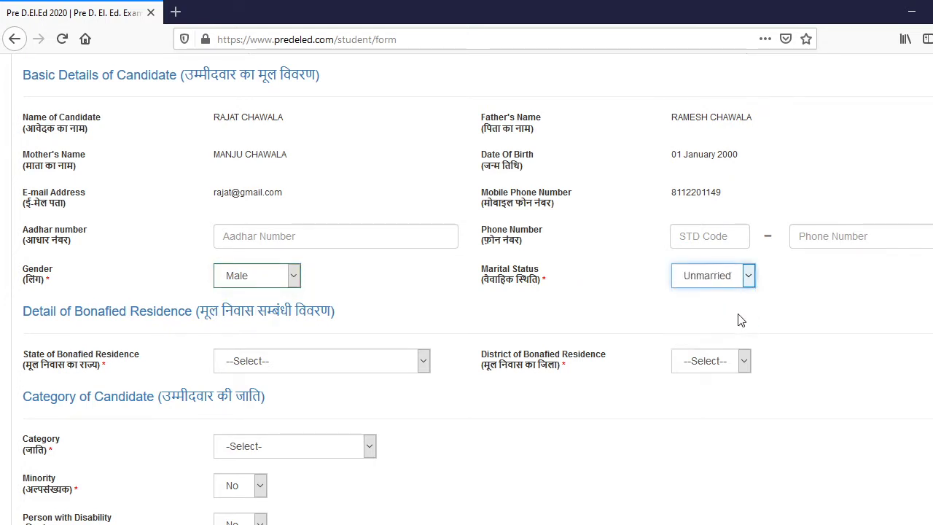
{"action": "left_click", "coordinate": [423, 362]}
{"action": "key", "text": "r"}
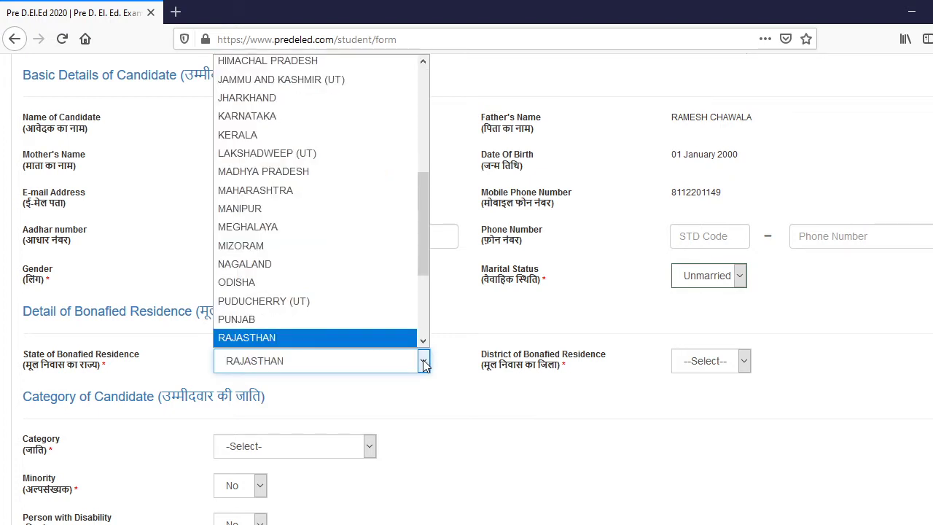
{"action": "left_click", "coordinate": [424, 362]}
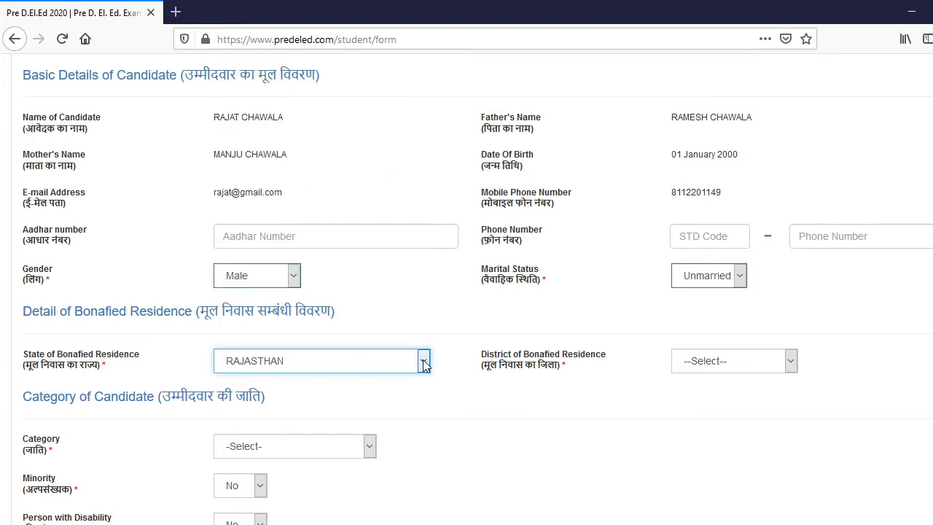
{"action": "left_click", "coordinate": [791, 361]}
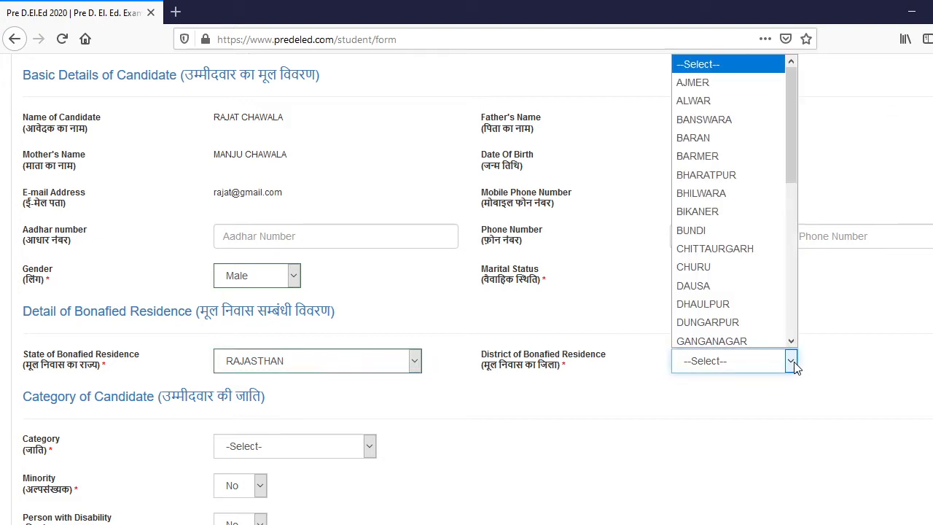
{"action": "key", "text": "j"}
{"action": "key", "text": "Return"}
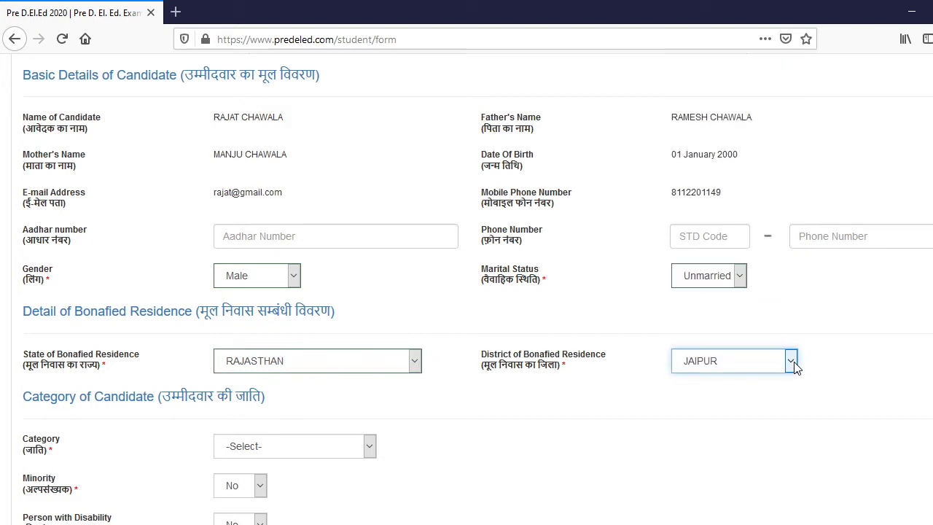
Step: Choose category GEN and save the basic details with Save & Next
{"action": "scroll", "coordinate": [466, 291], "scroll_direction": "down", "scroll_amount": 5}
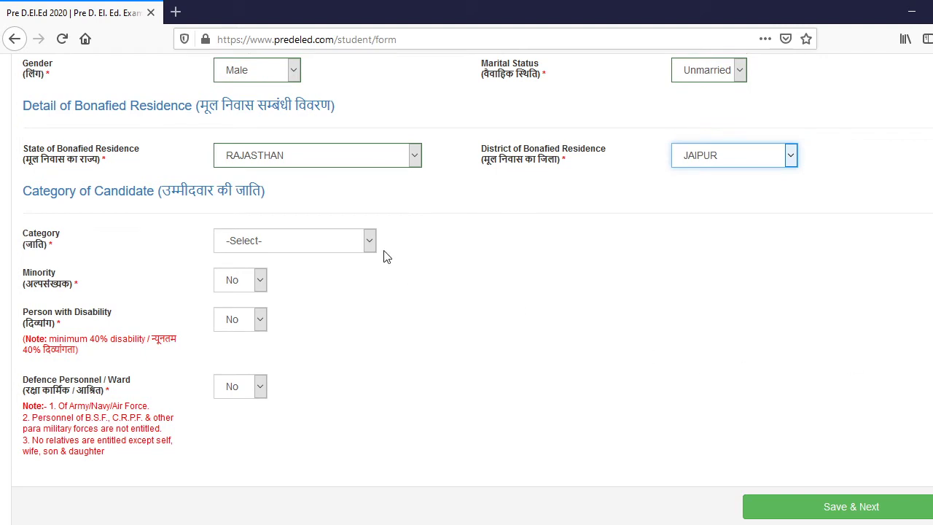
{"action": "left_click", "coordinate": [368, 245]}
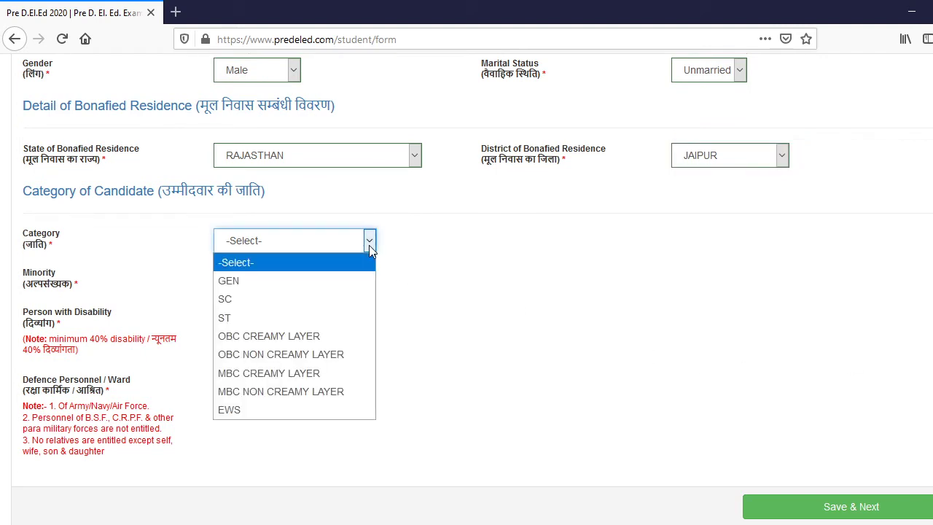
{"action": "left_click", "coordinate": [339, 285]}
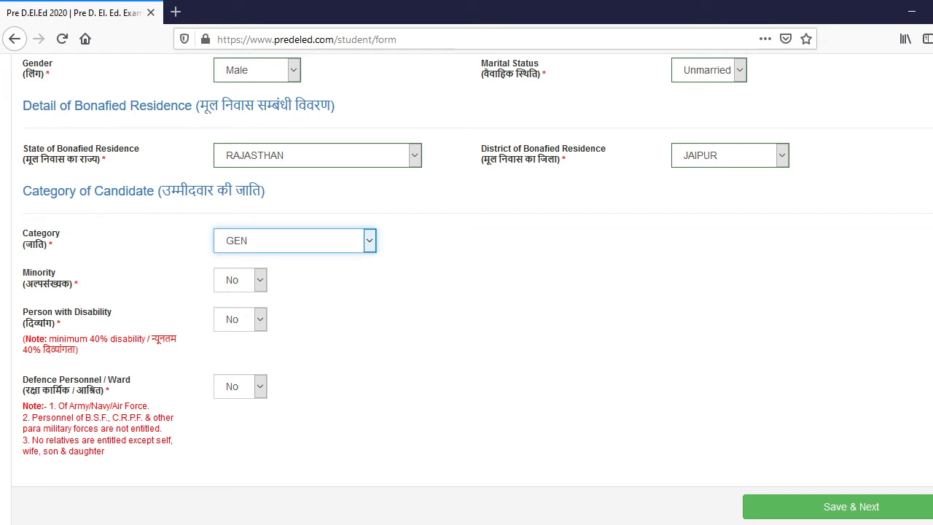
{"action": "scroll", "coordinate": [471, 288], "scroll_direction": "down", "scroll_amount": 1}
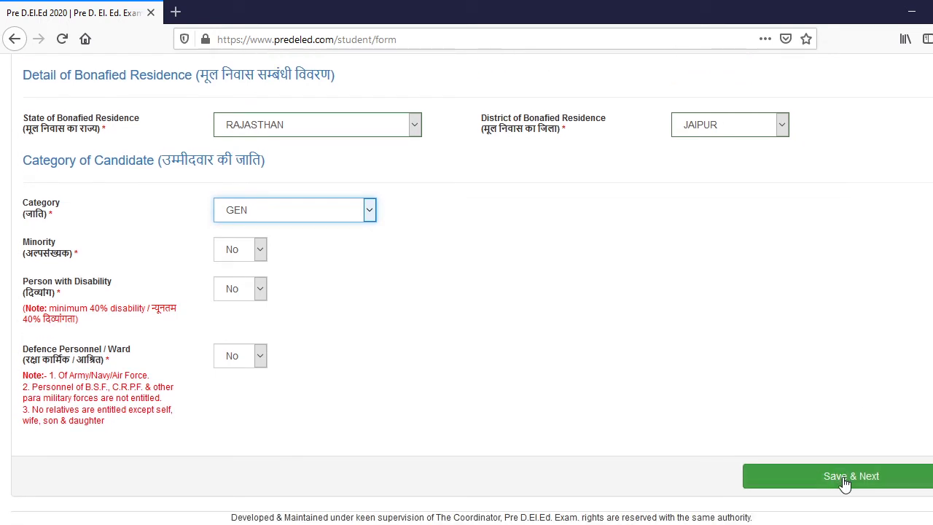
{"action": "left_click", "coordinate": [843, 481]}
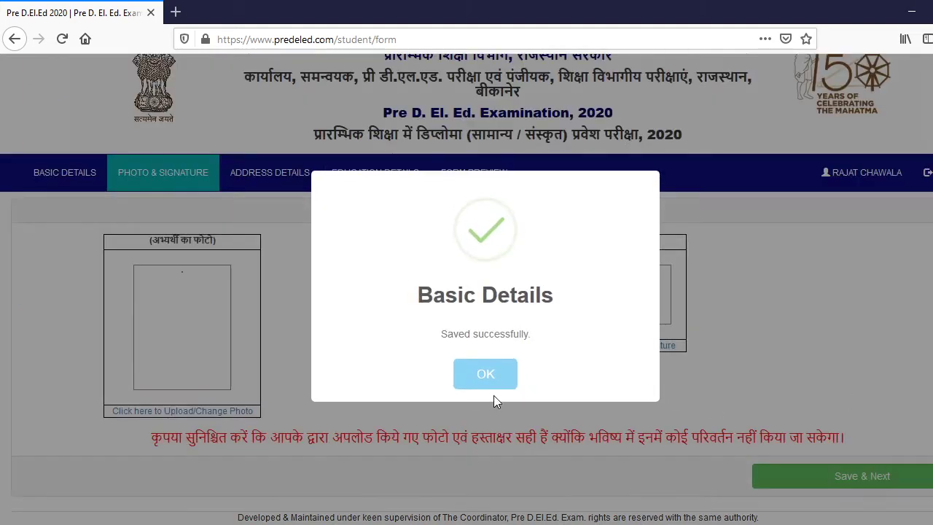
Step: Dismiss the saved confirmation and load the bstc pic image into the photo cropper
{"action": "left_click", "coordinate": [475, 385]}
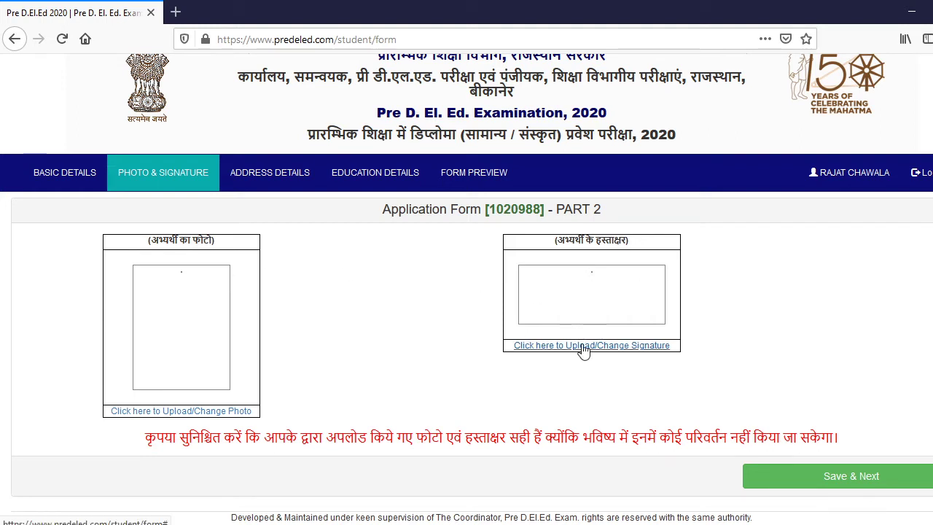
{"action": "left_click", "coordinate": [195, 412]}
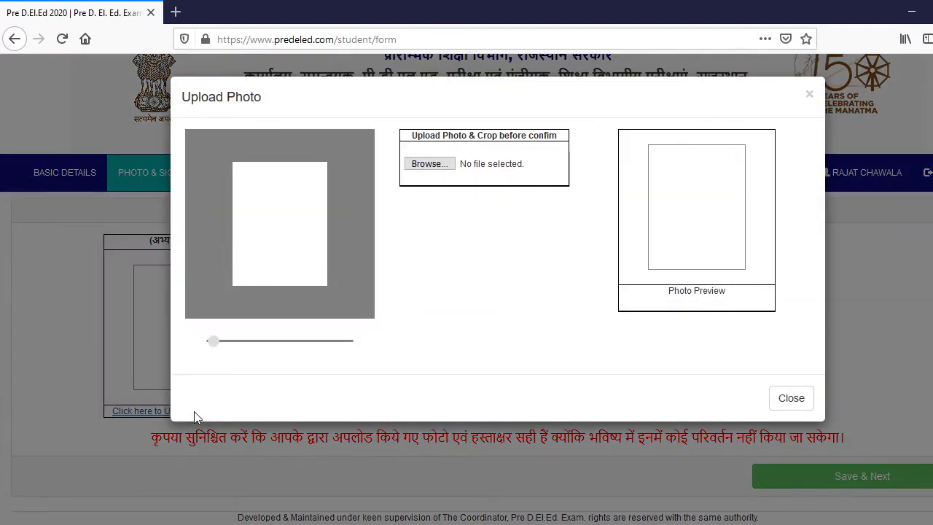
{"action": "left_click", "coordinate": [428, 168]}
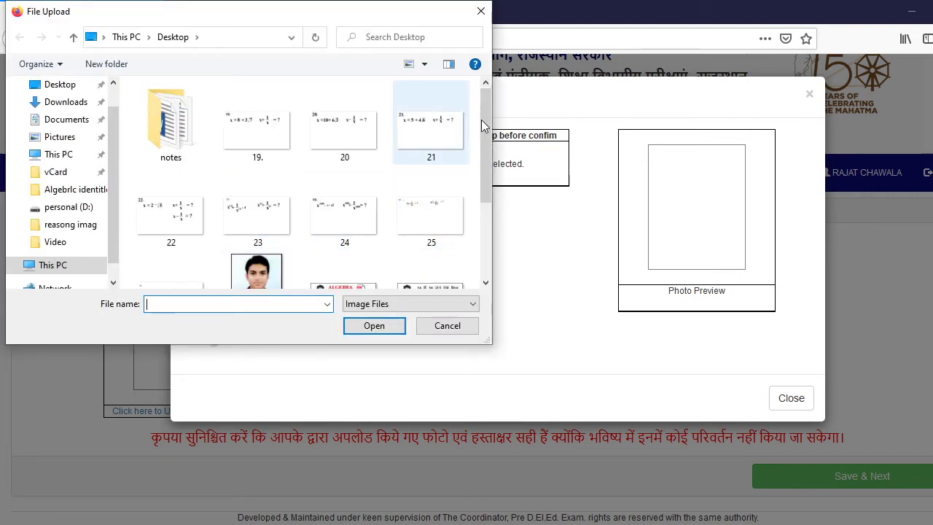
{"action": "left_click_drag", "start_coordinate": [486, 126], "coordinate": [488, 181]}
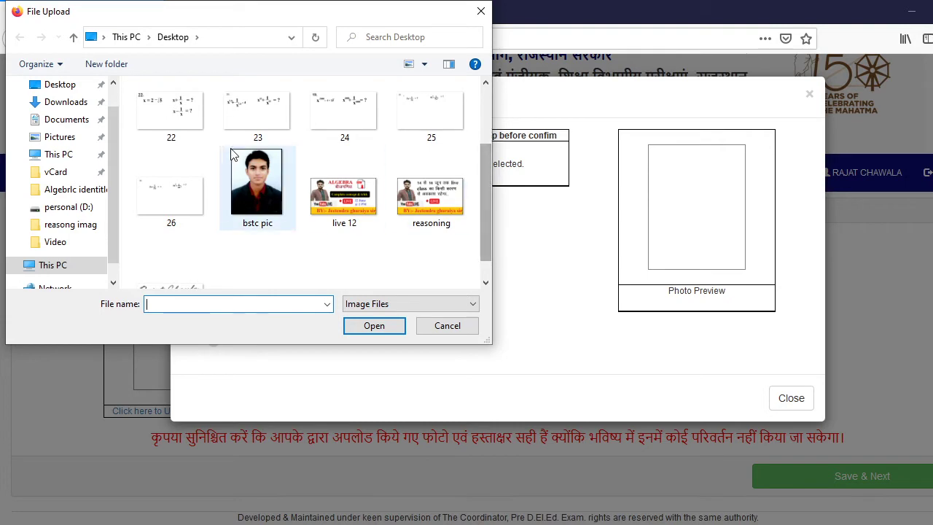
{"action": "left_click", "coordinate": [263, 182]}
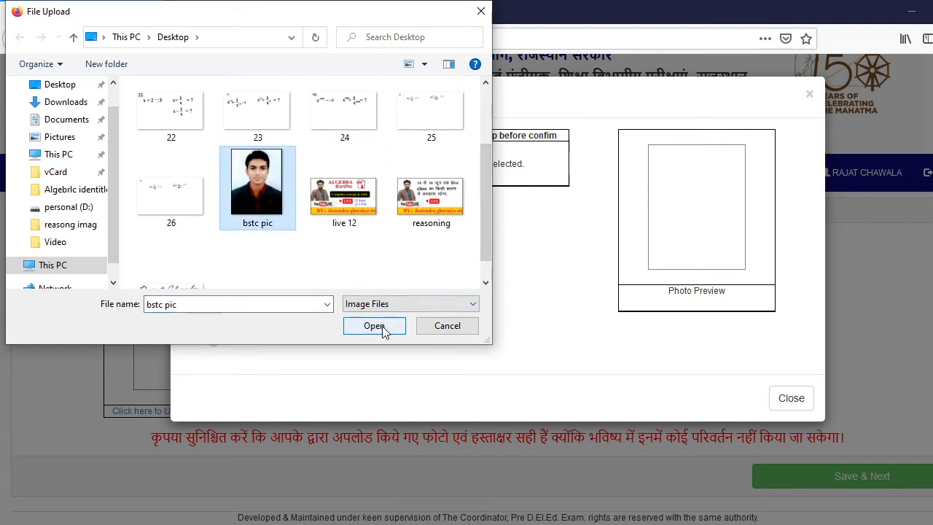
{"action": "left_click", "coordinate": [379, 327]}
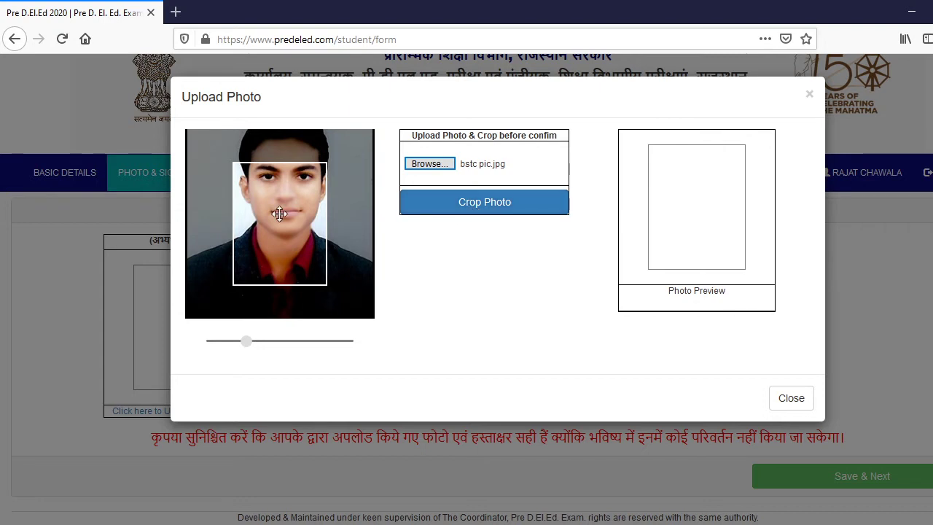
Step: Reframe and zoom out the photo so the portrait fits, crop it, and confirm
{"action": "left_click_drag", "start_coordinate": [279, 213], "coordinate": [278, 244]}
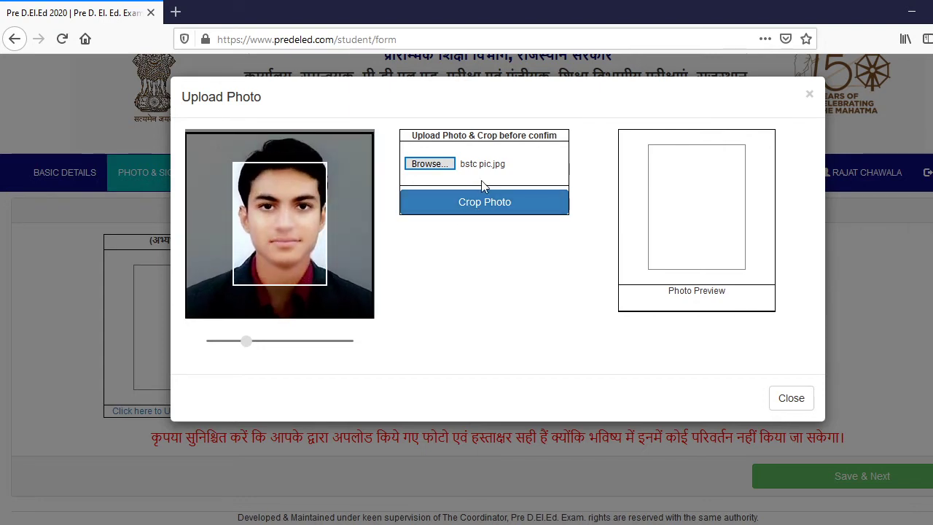
{"action": "left_click", "coordinate": [481, 204]}
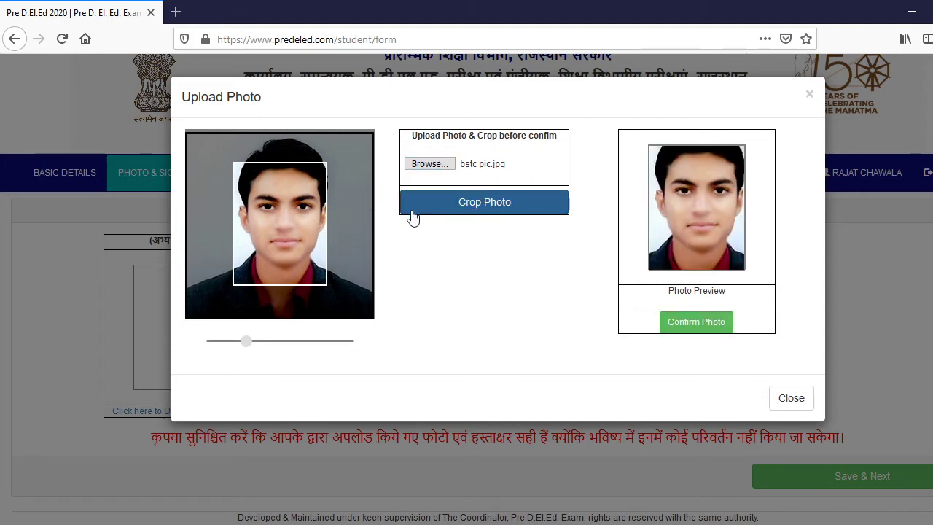
{"action": "left_click", "coordinate": [247, 341]}
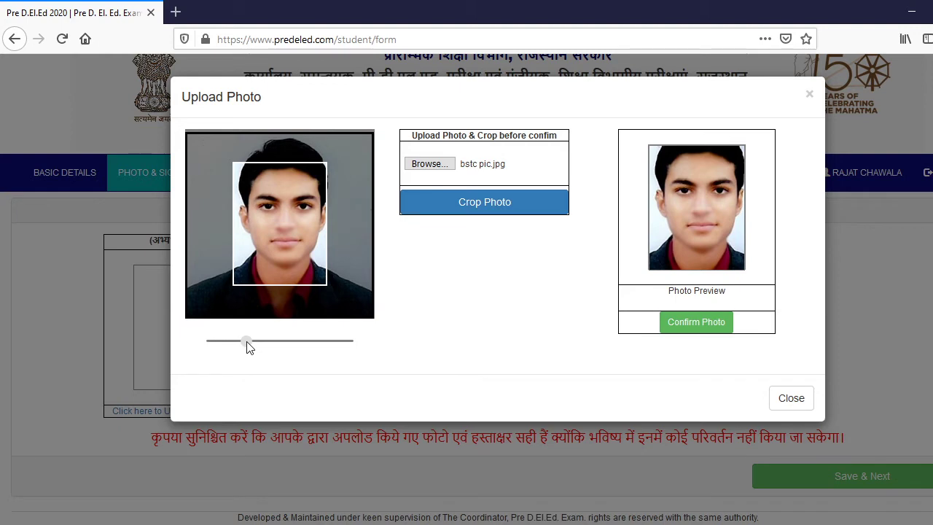
{"action": "left_click_drag", "start_coordinate": [246, 342], "coordinate": [208, 344]}
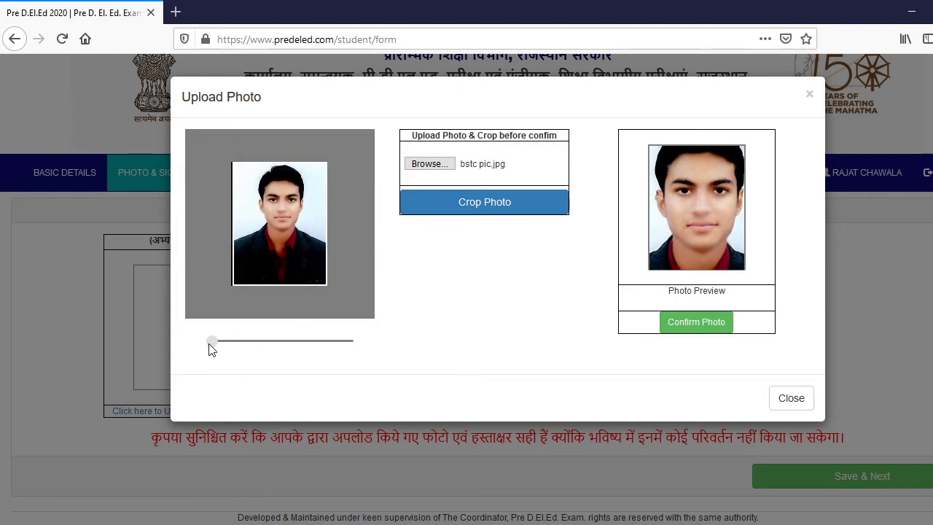
{"action": "left_click", "coordinate": [494, 209]}
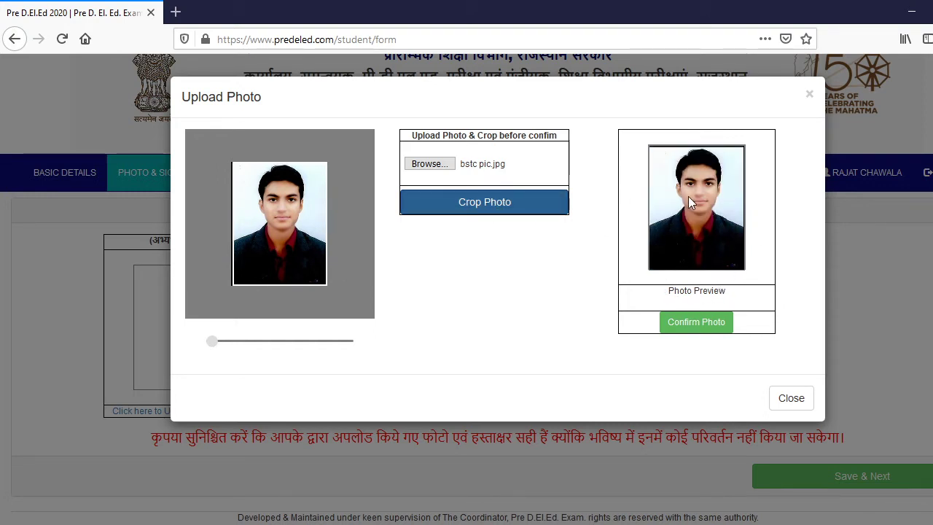
{"action": "left_click", "coordinate": [693, 325]}
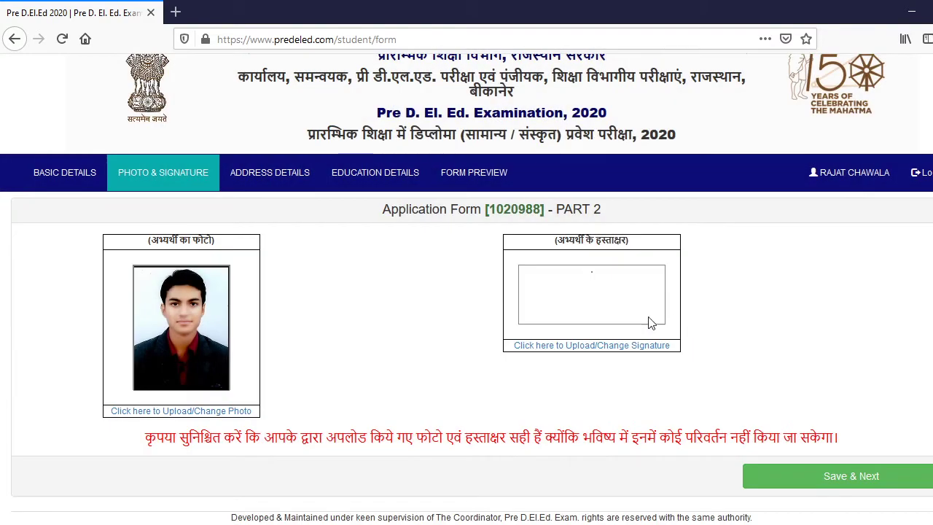
Step: Load the sign.jpg image into the signature cropper
{"action": "left_click", "coordinate": [597, 346]}
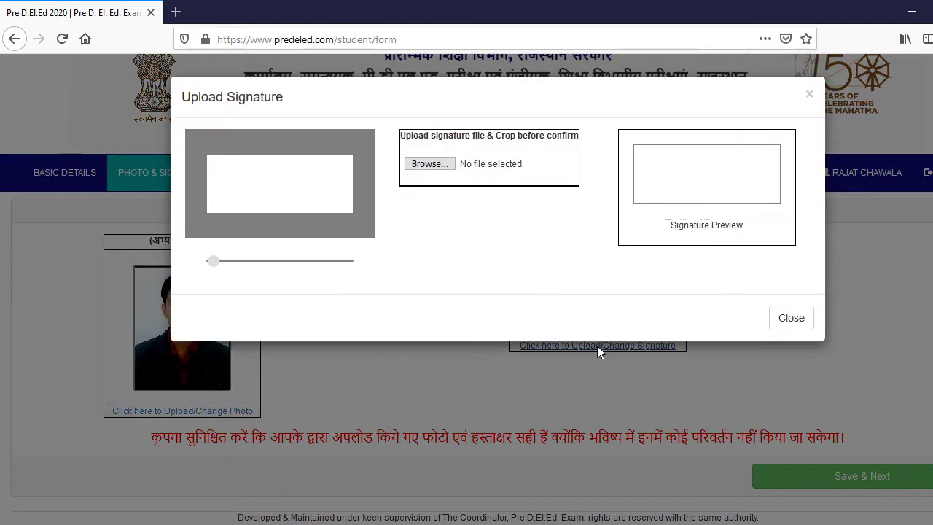
{"action": "left_click", "coordinate": [436, 164]}
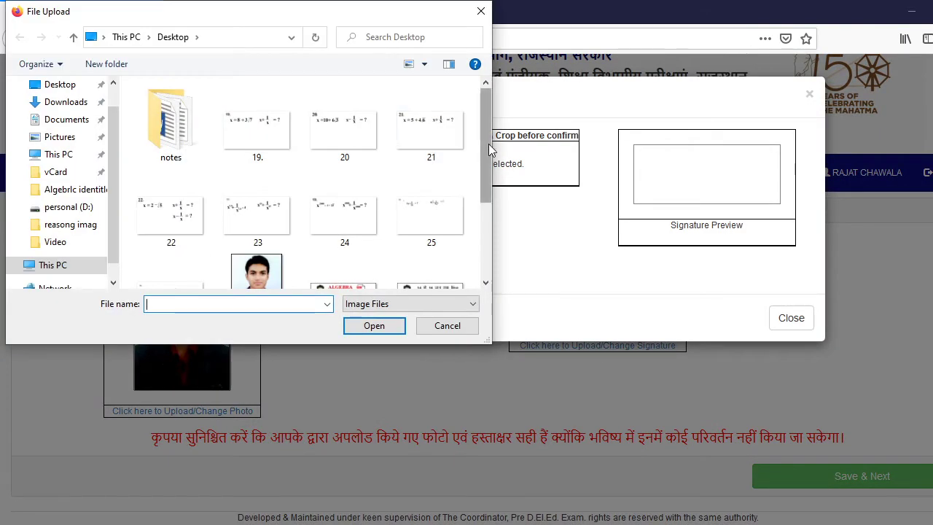
{"action": "left_click_drag", "start_coordinate": [488, 143], "coordinate": [488, 210]}
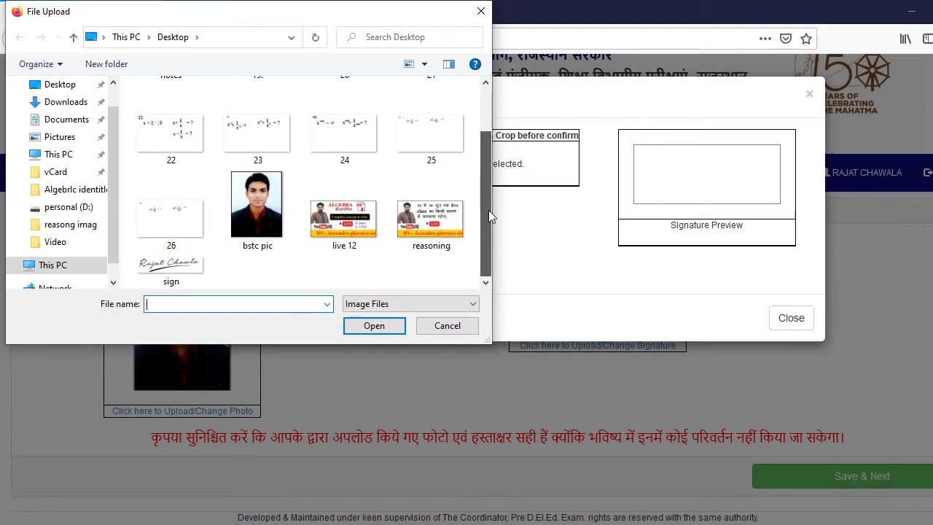
{"action": "left_click", "coordinate": [190, 267]}
{"action": "left_click", "coordinate": [363, 327]}
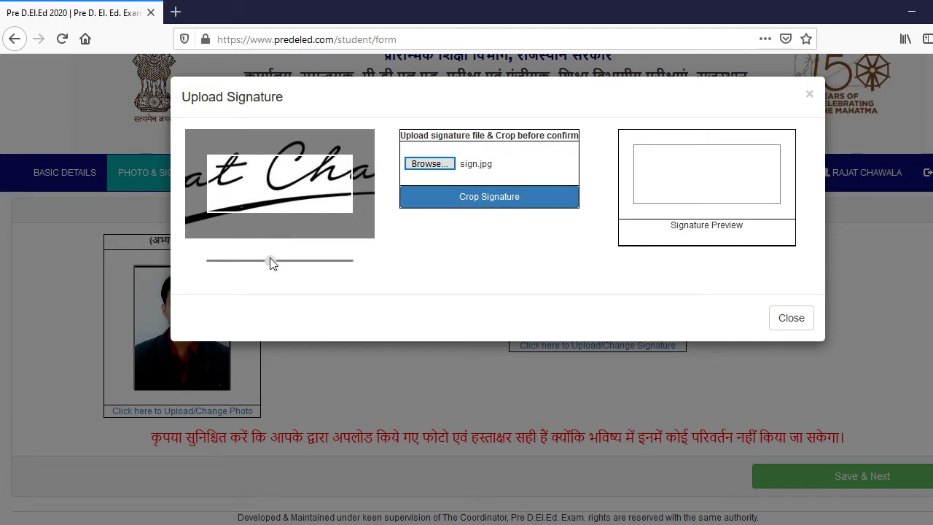
Step: Adjust the signature's zoom and position so no letters are clipped, crop it, and confirm
{"action": "left_click_drag", "start_coordinate": [271, 261], "coordinate": [185, 265]}
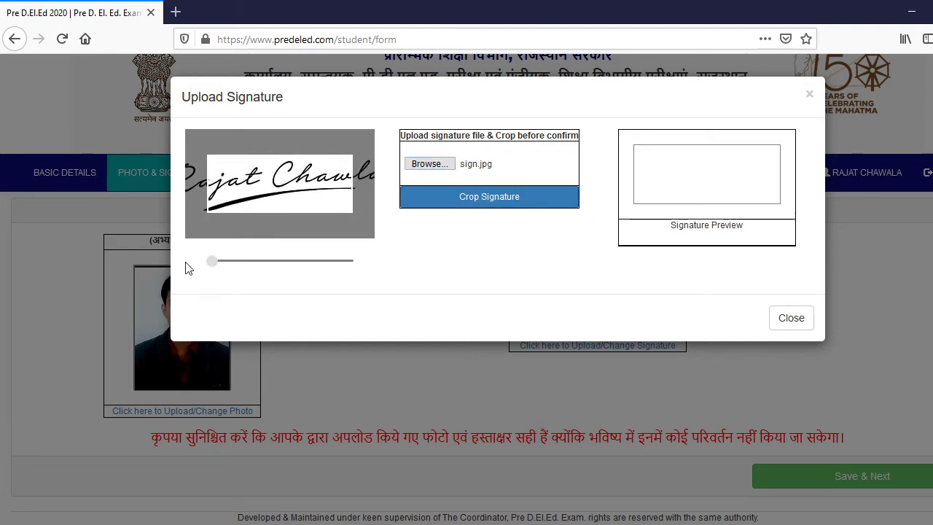
{"action": "mouse_move", "coordinate": [213, 266]}
{"action": "left_mouse_down"}
{"action": "mouse_move", "coordinate": [345, 267]}
{"action": "mouse_move", "coordinate": [183, 268]}
{"action": "left_mouse_up"}
{"action": "left_click_drag", "start_coordinate": [271, 188], "coordinate": [330, 184]}
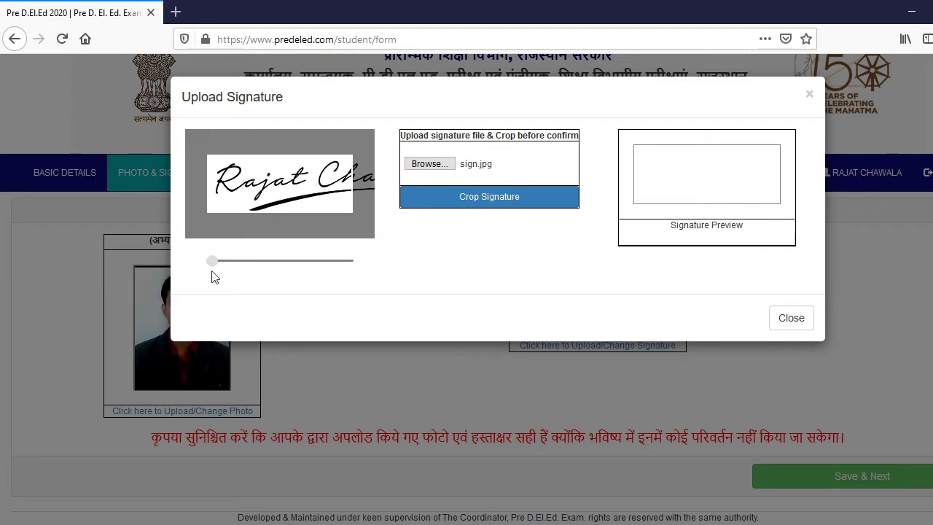
{"action": "left_click_drag", "start_coordinate": [211, 265], "coordinate": [231, 265]}
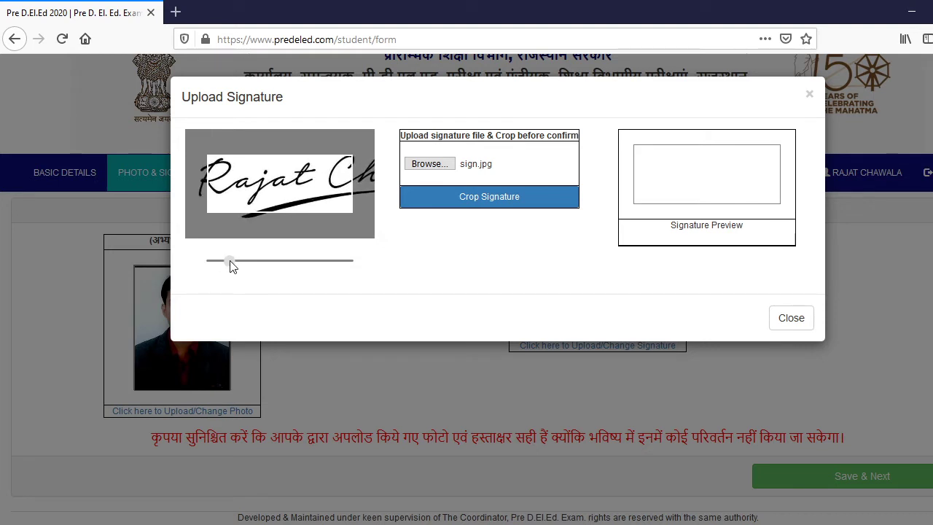
{"action": "mouse_move", "coordinate": [243, 187]}
{"action": "left_mouse_down"}
{"action": "mouse_move", "coordinate": [246, 174]}
{"action": "mouse_move", "coordinate": [274, 172]}
{"action": "left_mouse_up"}
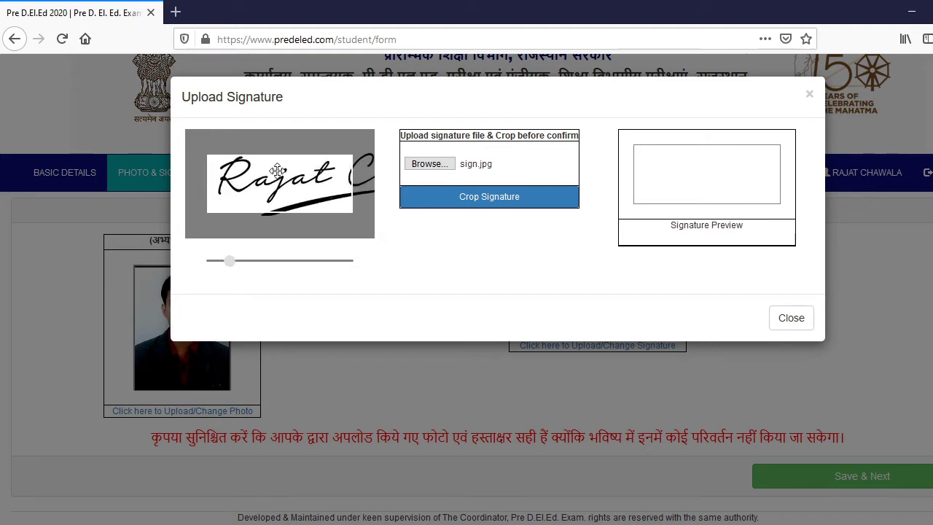
{"action": "left_click_drag", "start_coordinate": [230, 260], "coordinate": [237, 259]}
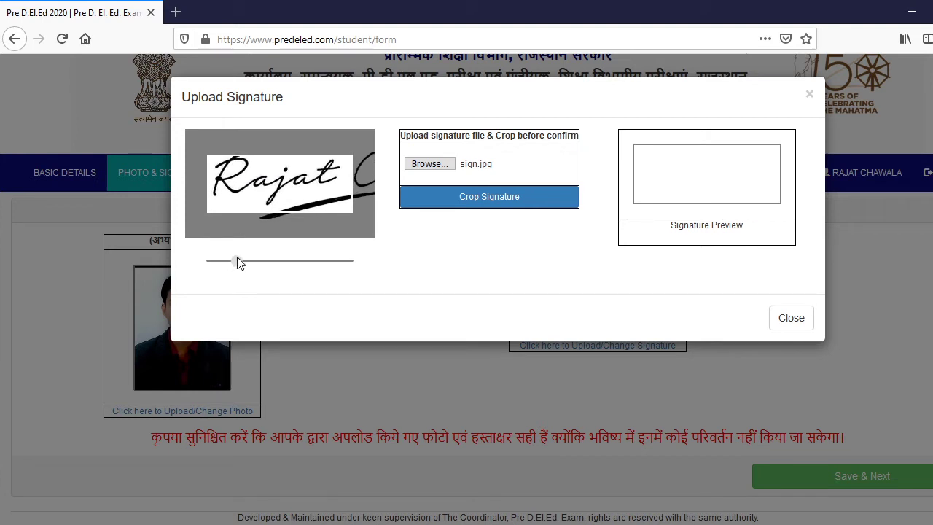
{"action": "left_click_drag", "start_coordinate": [261, 178], "coordinate": [269, 192]}
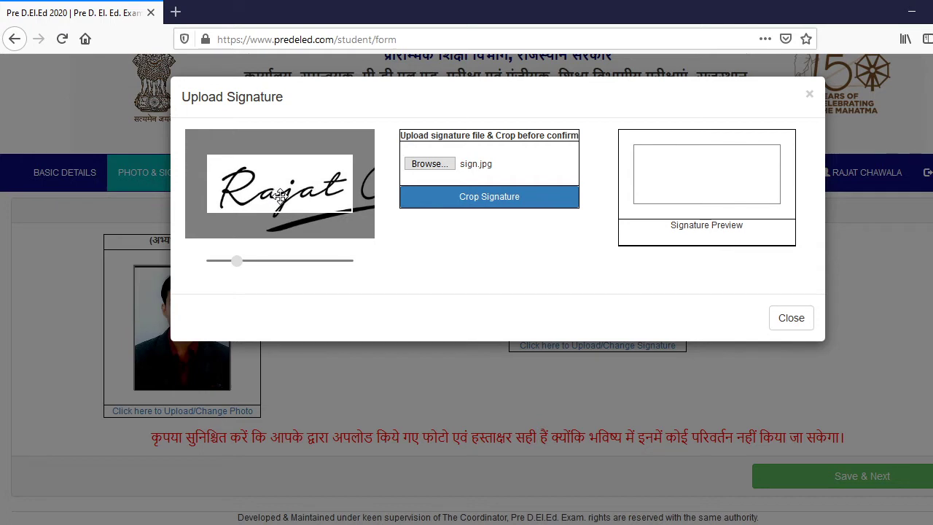
{"action": "left_click", "coordinate": [470, 198]}
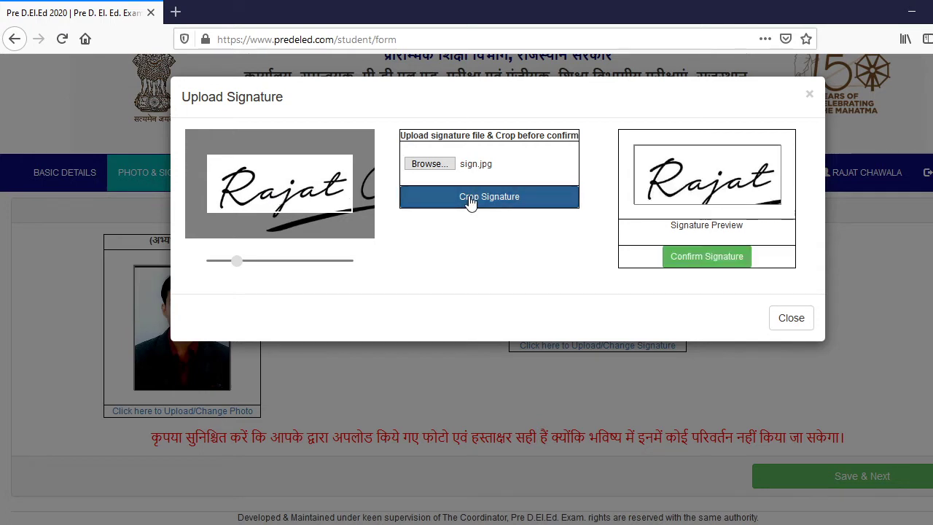
{"action": "left_click", "coordinate": [706, 257]}
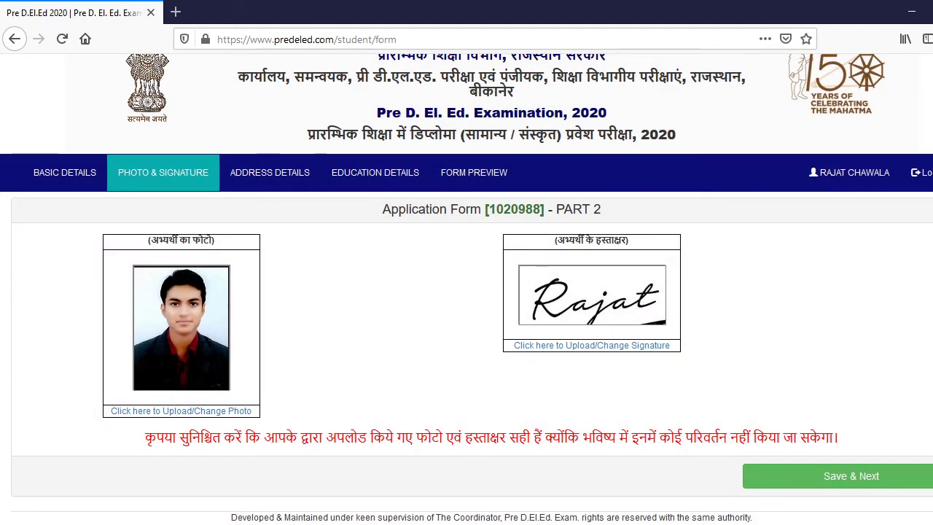
Step: Save the photo and signature, then dismiss the 'Saved successfully' message to reach Address Details
{"action": "left_click", "coordinate": [855, 483]}
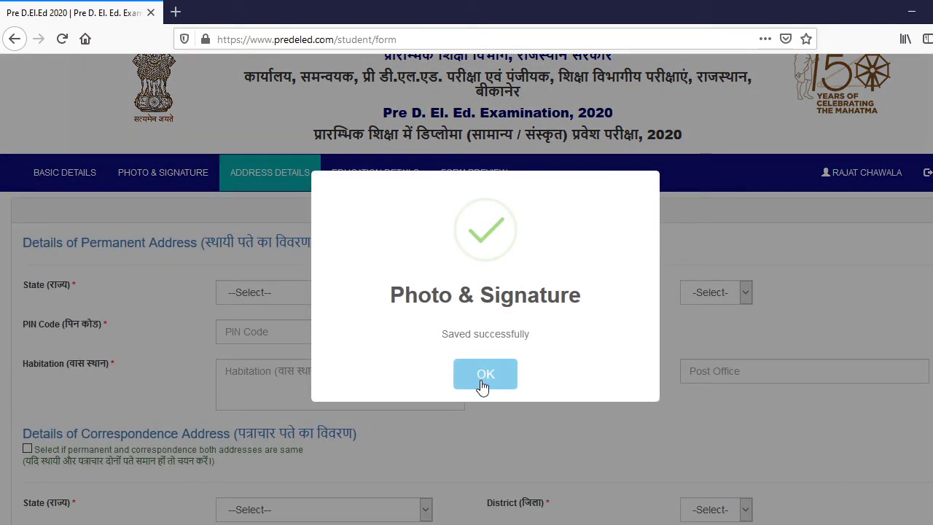
{"action": "left_click", "coordinate": [481, 385]}
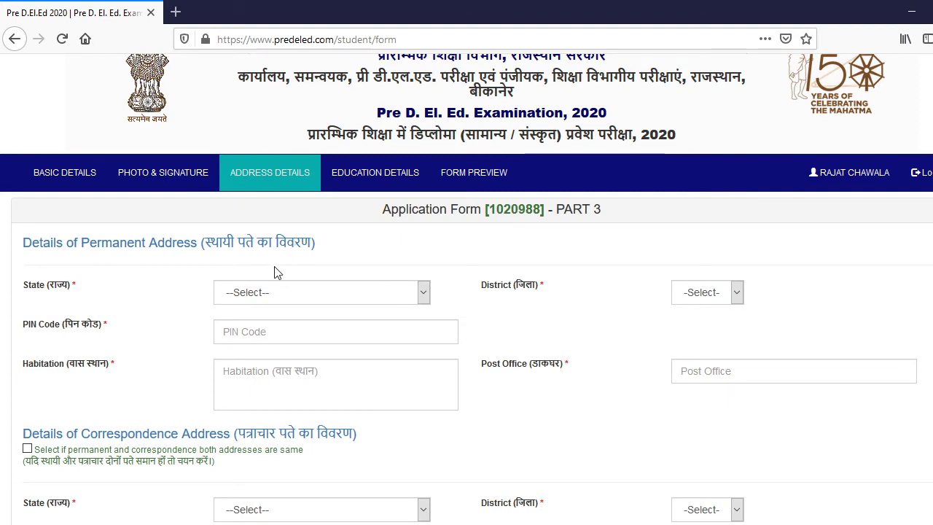
Step: Set the permanent address to state RAJASTHAN, district JAIPUR and local body NAGAR NIGAM JAIPUR GREATER
{"action": "left_click", "coordinate": [426, 295]}
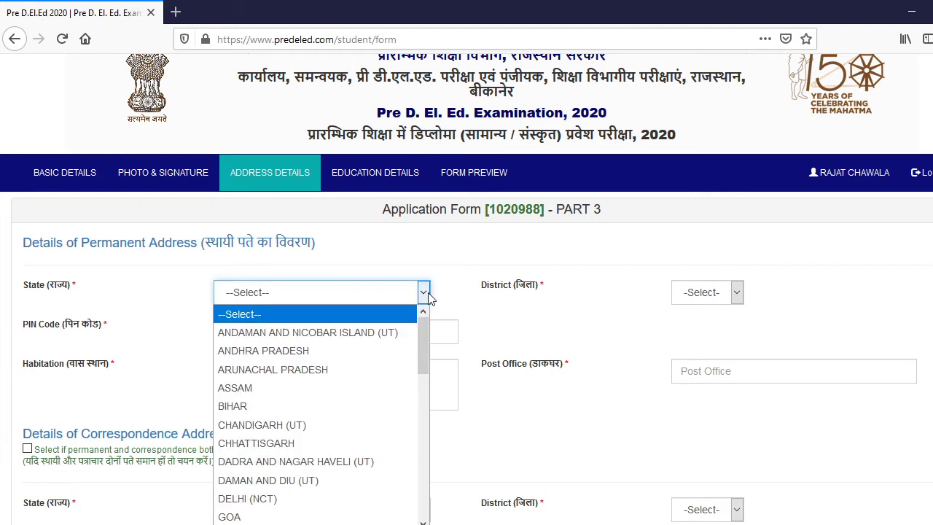
{"action": "key", "text": "r"}
{"action": "key", "text": "Return"}
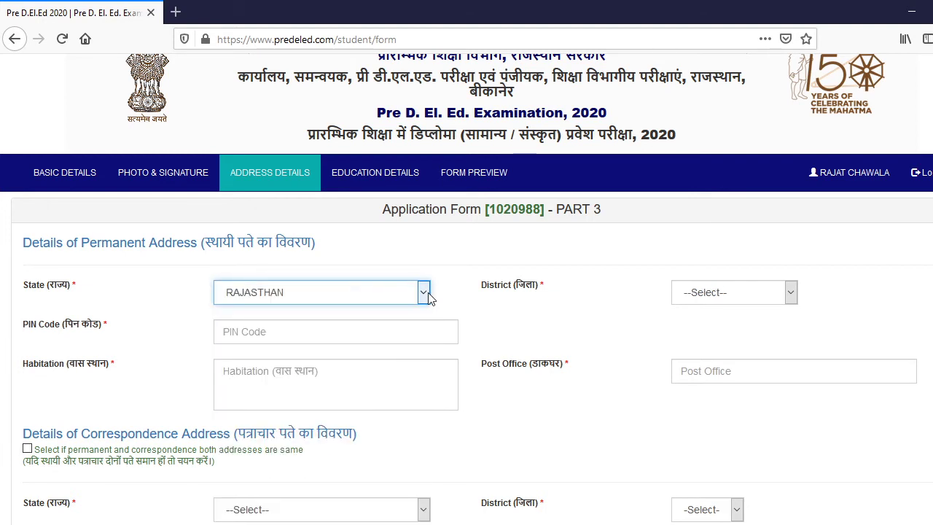
{"action": "left_click", "coordinate": [791, 294]}
{"action": "key", "text": "j"}
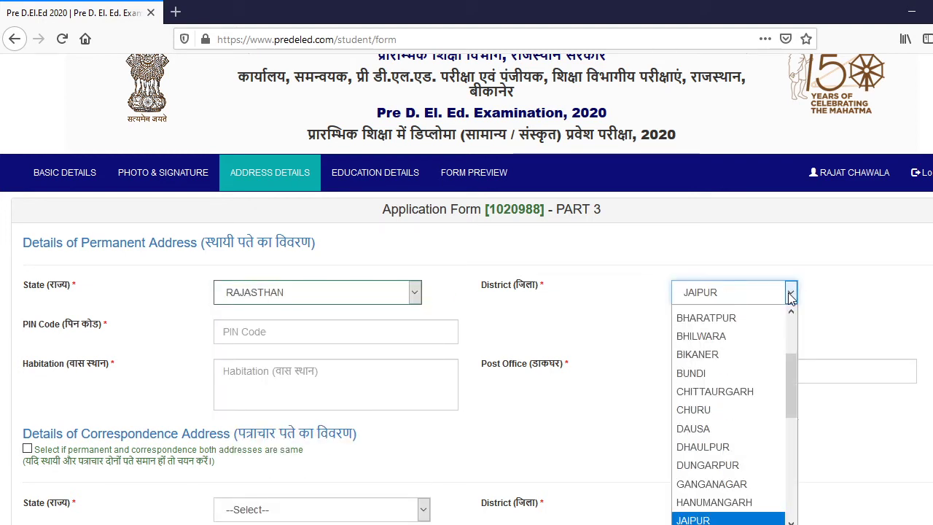
{"action": "key", "text": "Return"}
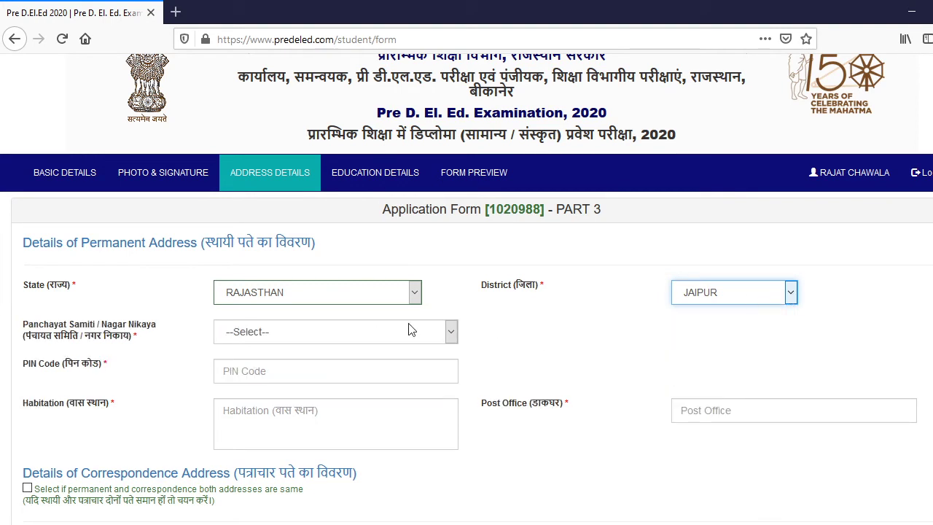
{"action": "left_click", "coordinate": [450, 334]}
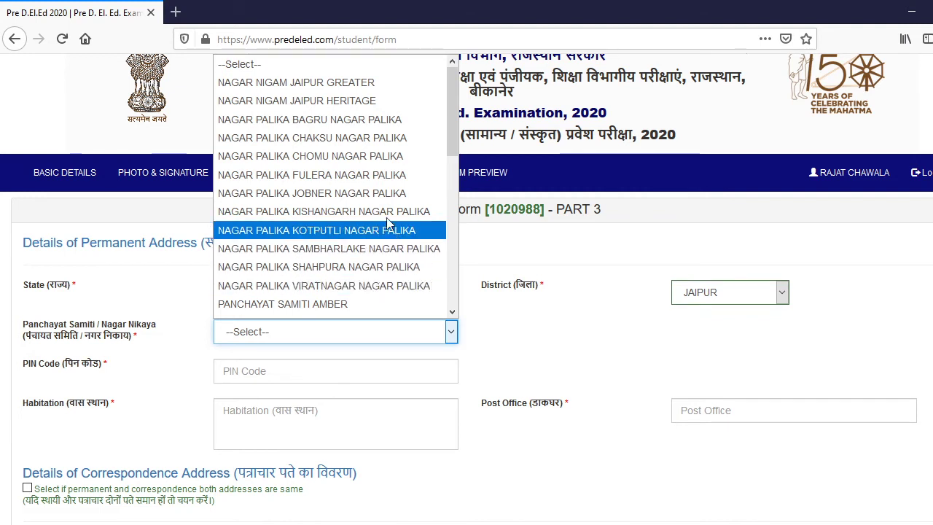
{"action": "left_click", "coordinate": [381, 85]}
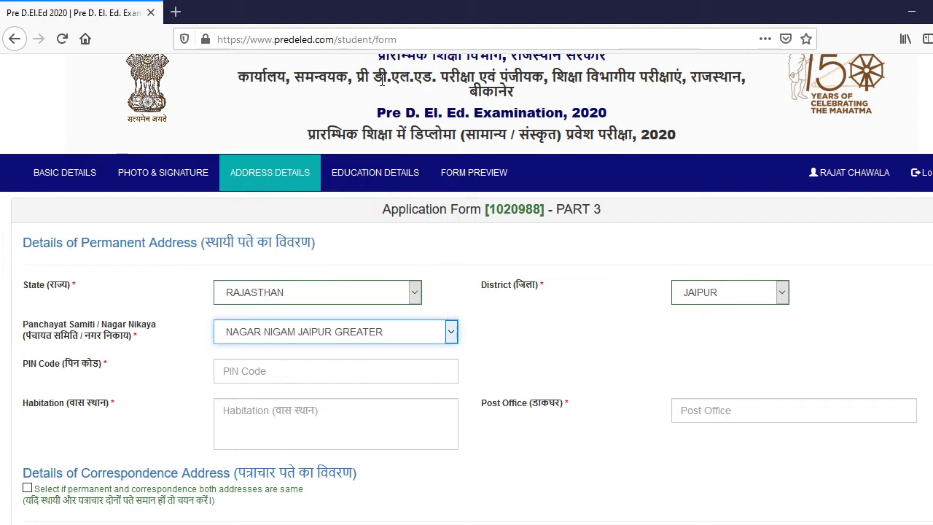
{"action": "left_click", "coordinate": [294, 365]}
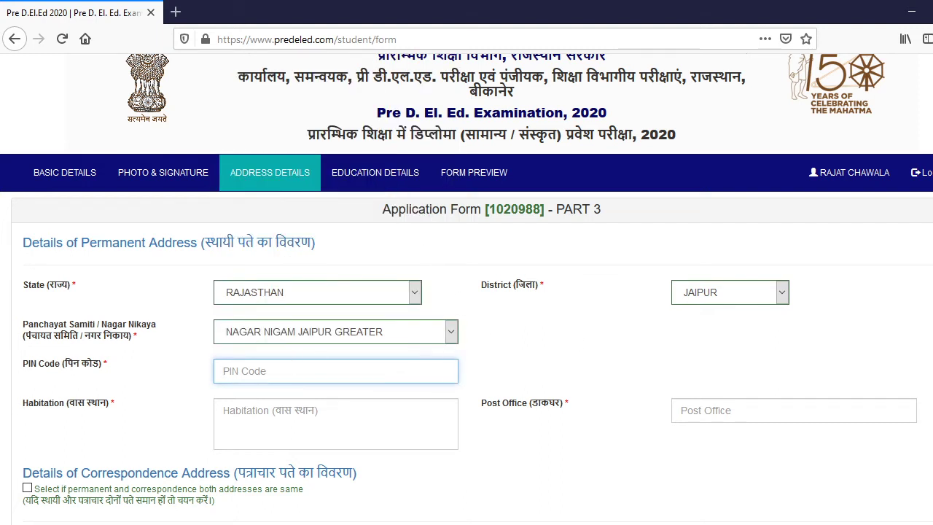
Step: Enter the permanent address PIN code and habitation details
{"action": "scroll", "coordinate": [466, 291], "scroll_direction": "down", "scroll_amount": 4}
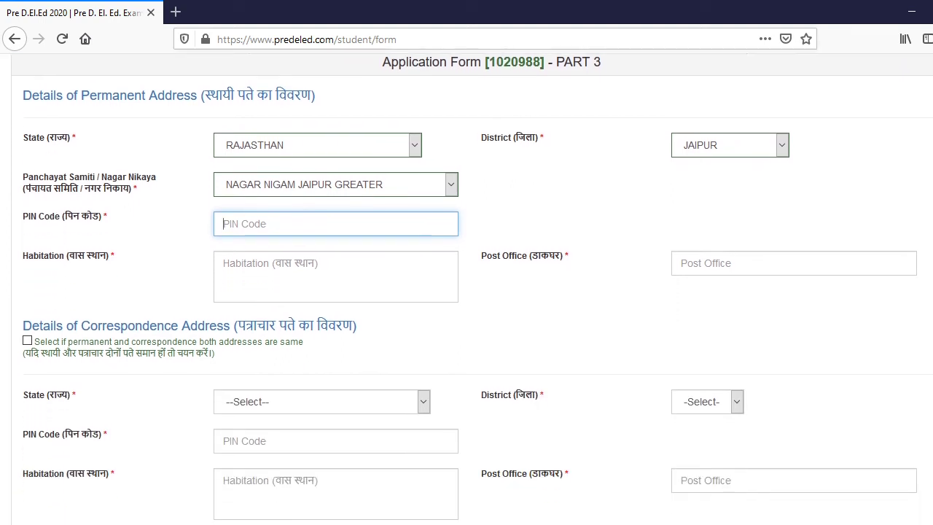
{"action": "type", "text": "328"}
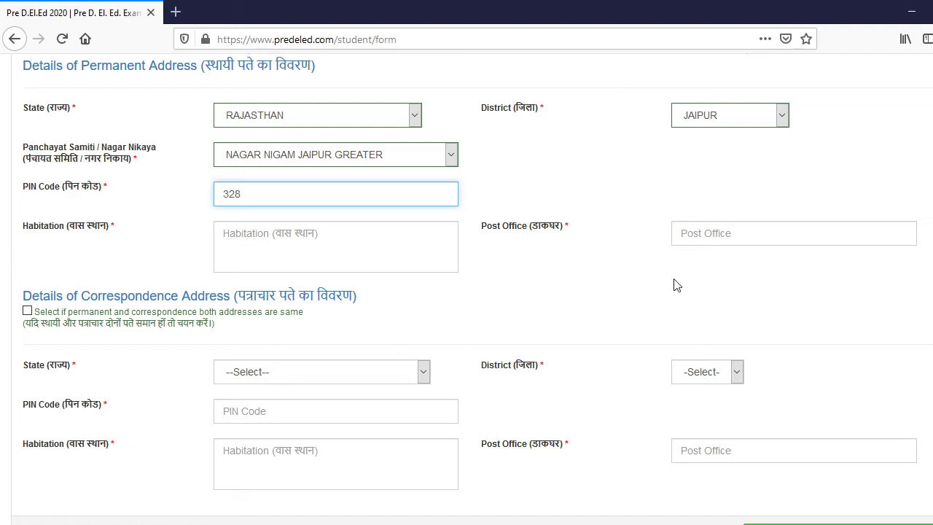
{"action": "type", "text": "017"}
{"action": "left_click", "coordinate": [250, 237]}
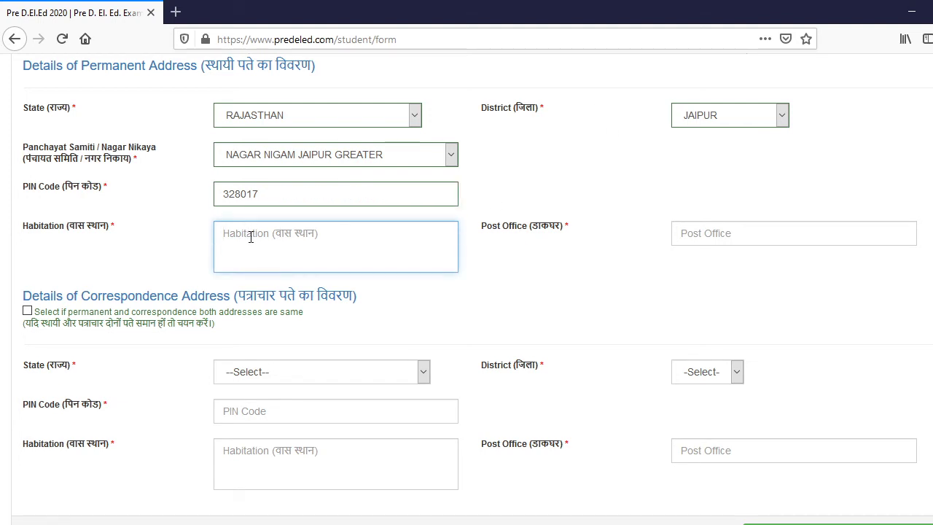
{"action": "type", "text": "j"}
{"action": "key", "text": "BackSpace"}
Step: Fill in the post office, make the correspondence address the same, and save
{"action": "left_click", "coordinate": [716, 229]}
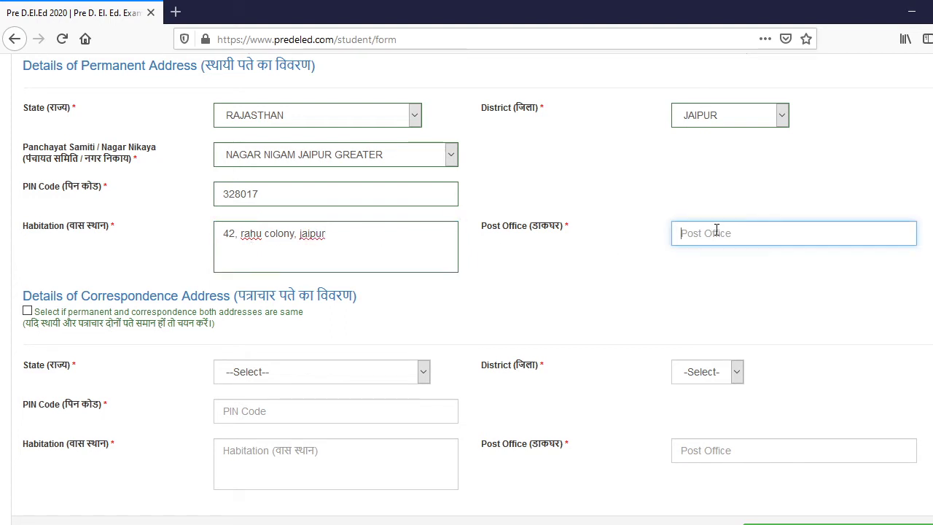
{"action": "type", "text": "jaipur"}
{"action": "left_click", "coordinate": [27, 312]}
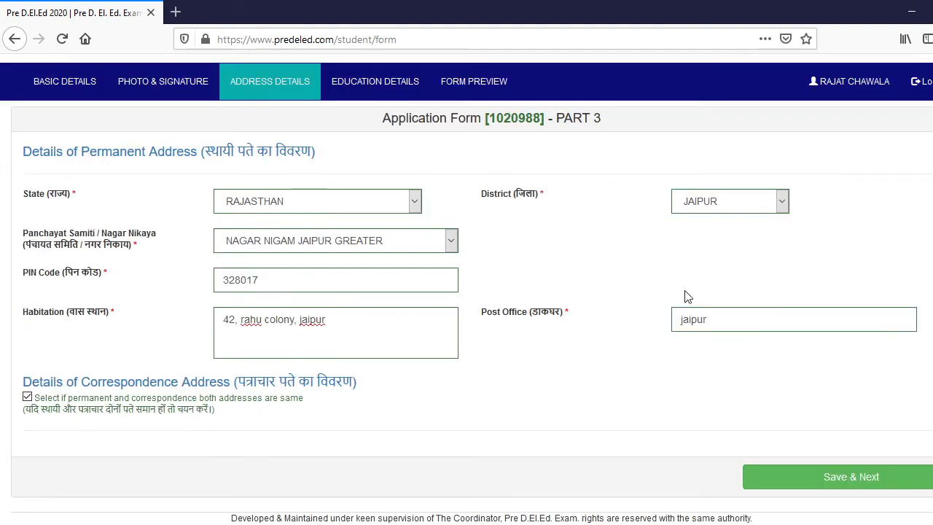
{"action": "scroll", "coordinate": [467, 292], "scroll_direction": "up", "scroll_amount": 3}
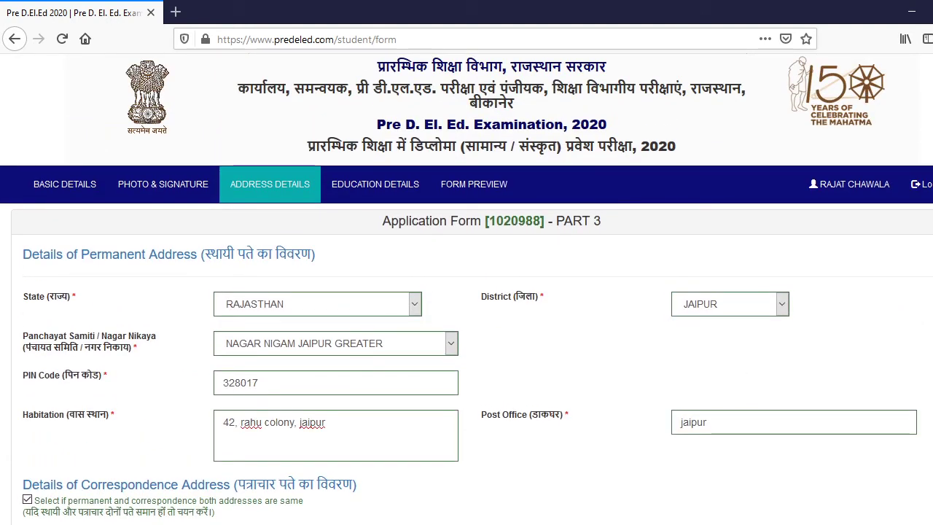
{"action": "scroll", "coordinate": [859, 481], "scroll_direction": "down", "scroll_amount": 3}
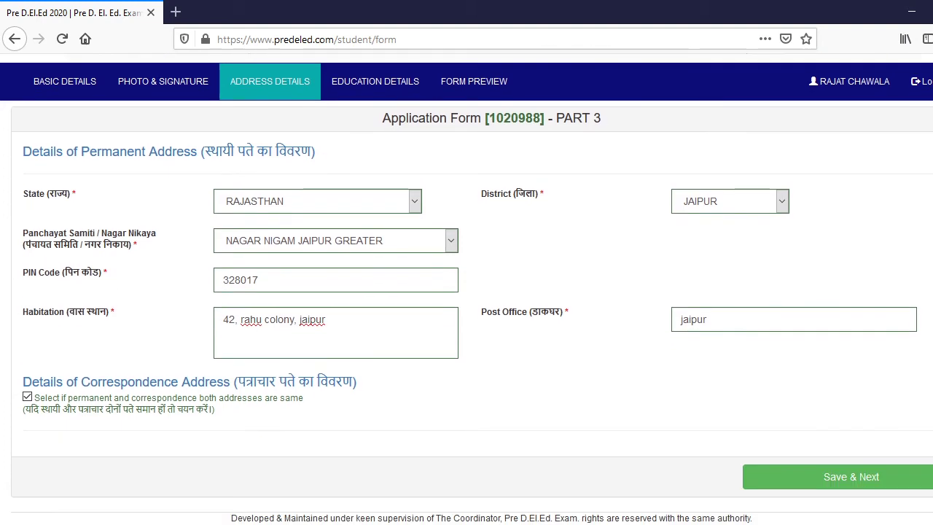
{"action": "left_click", "coordinate": [860, 480]}
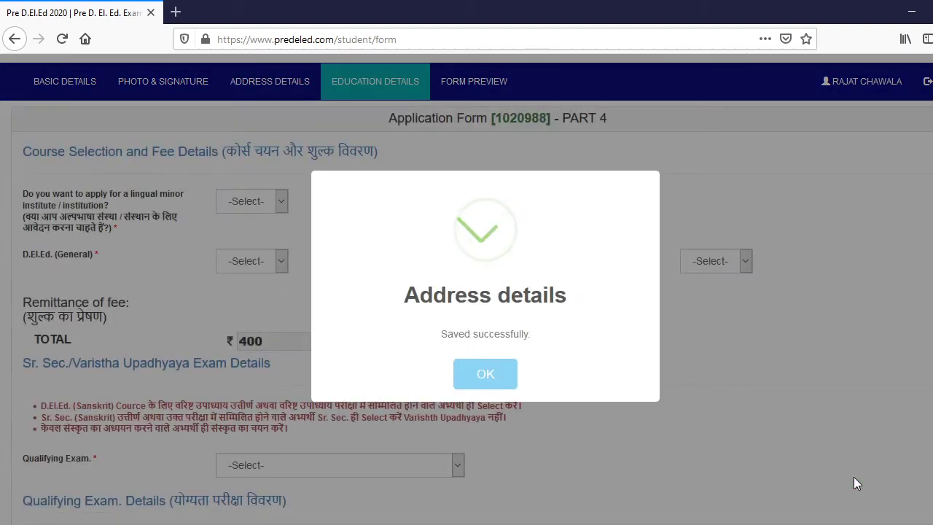
Step: Dismiss the address-saved confirmation to open Part 4, Course Selection and Fee Details
{"action": "left_click", "coordinate": [486, 375]}
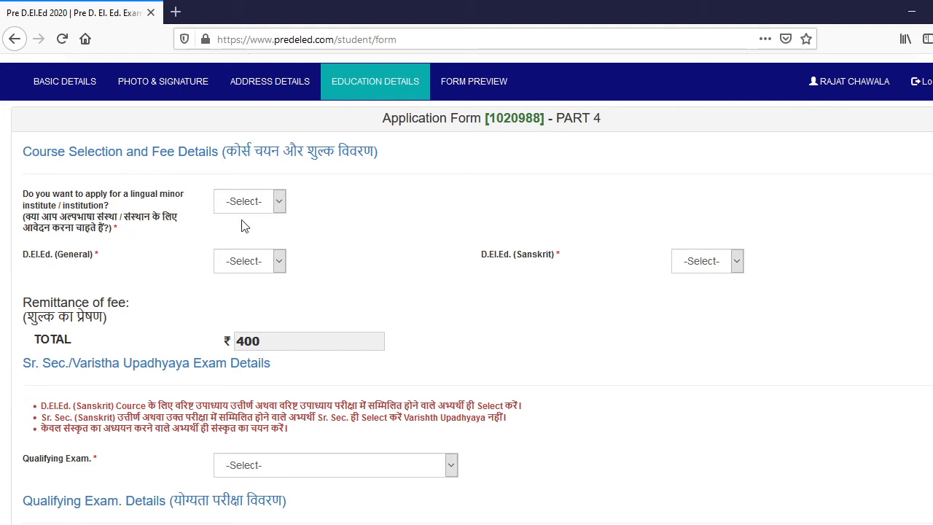
Step: Answer No for the lingual minor institute question
{"action": "left_click", "coordinate": [277, 201]}
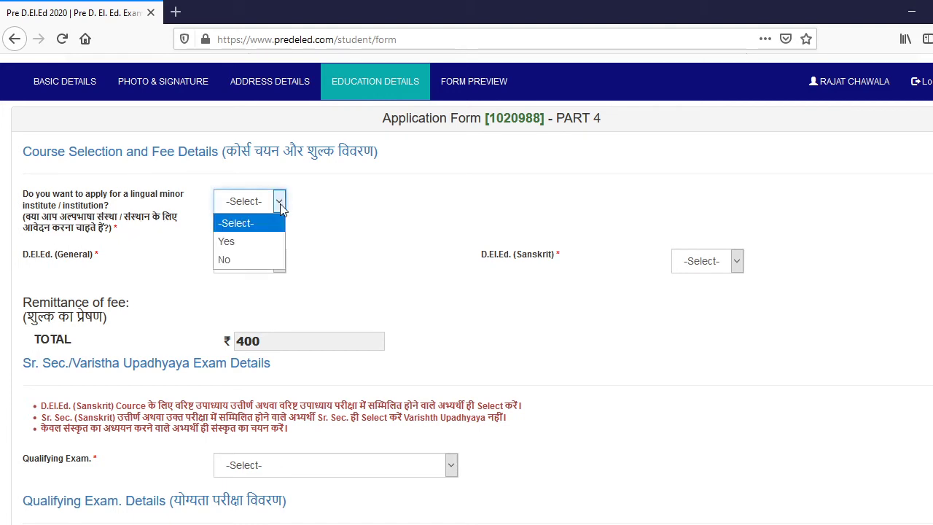
{"action": "left_click", "coordinate": [255, 243]}
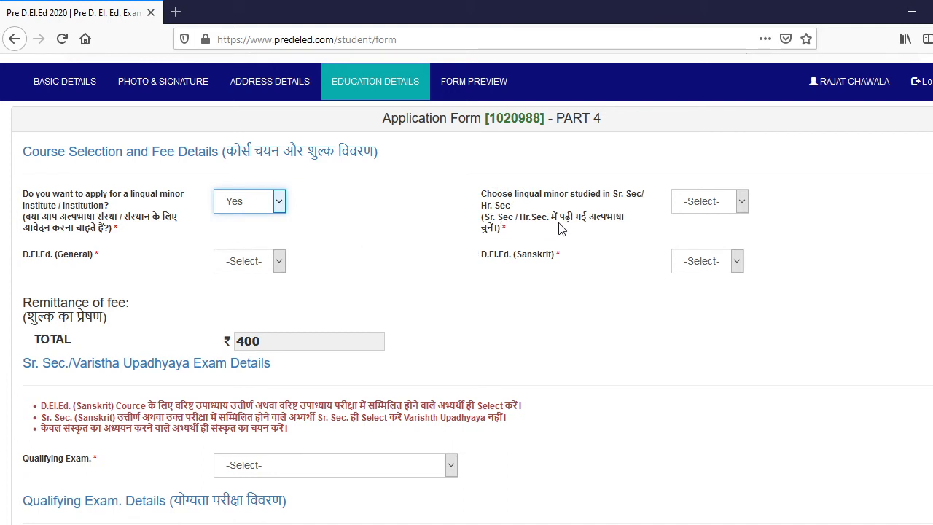
{"action": "left_click", "coordinate": [742, 203]}
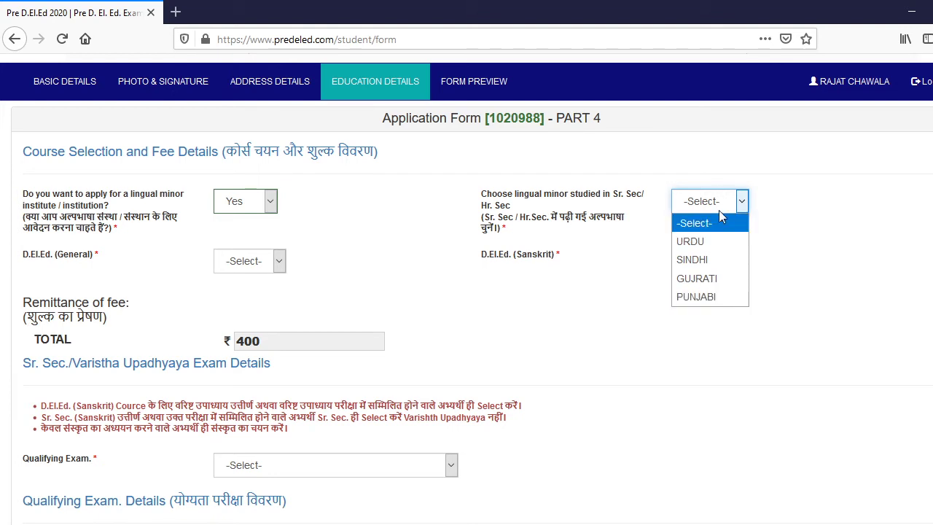
{"action": "left_click", "coordinate": [270, 204]}
{"action": "left_click", "coordinate": [269, 204]}
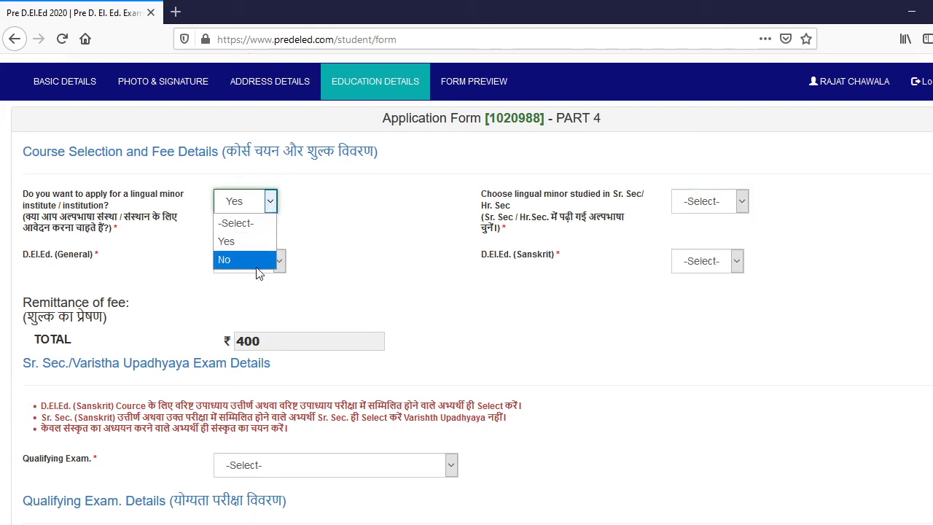
{"action": "left_click", "coordinate": [259, 261]}
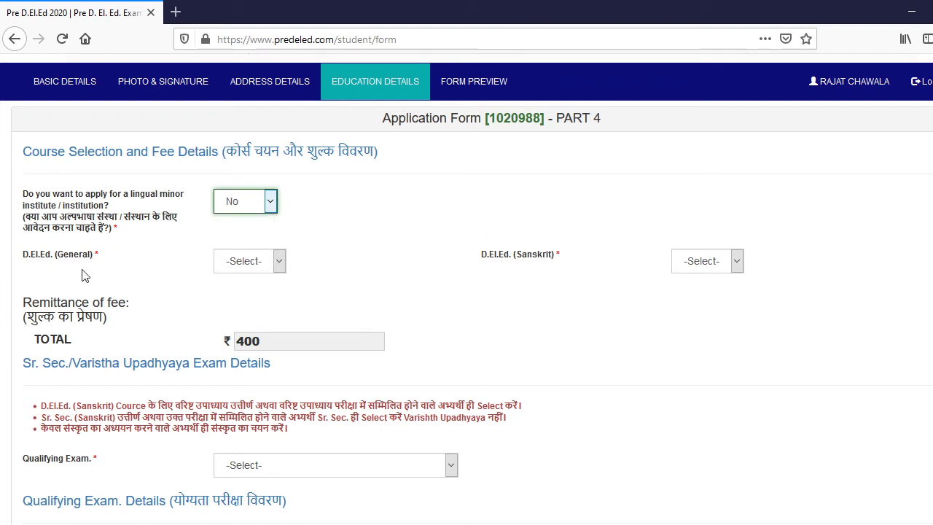
Step: Apply for D.El.Ed. (General) and set D.El.Ed. (Sanskrit) to No, keeping the fee at ₹400
{"action": "left_click", "coordinate": [279, 261]}
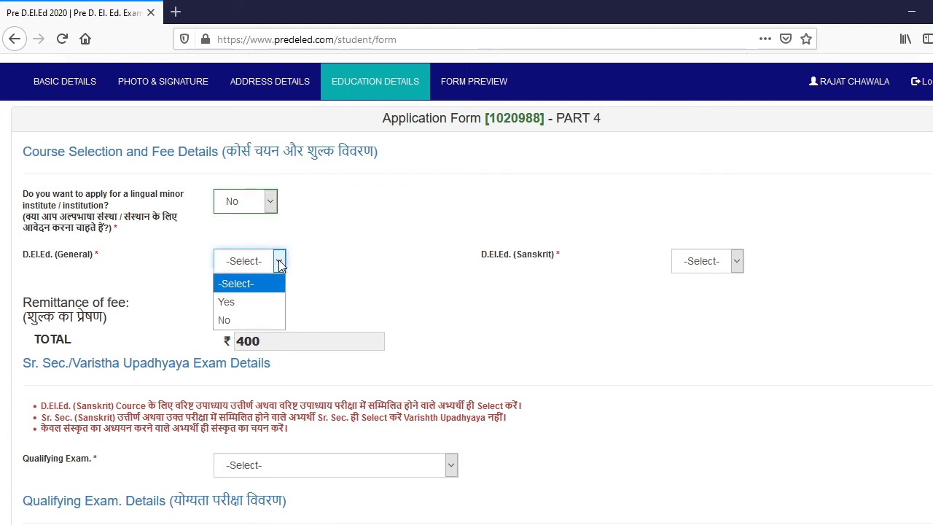
{"action": "left_click", "coordinate": [231, 303]}
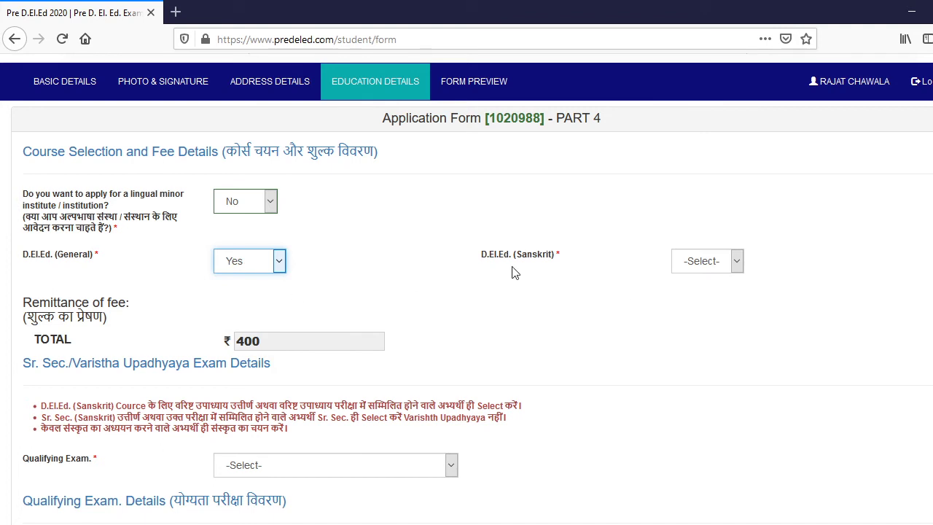
{"action": "left_click", "coordinate": [735, 266]}
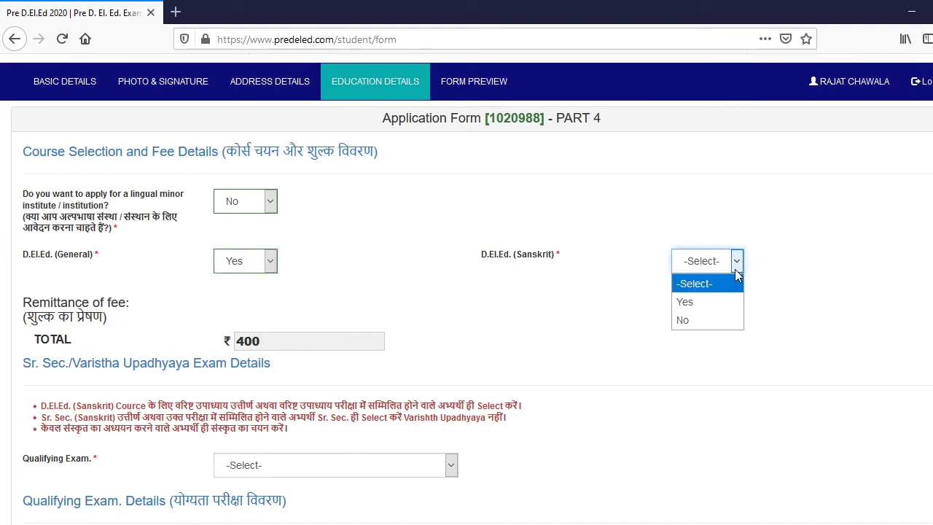
{"action": "left_click", "coordinate": [710, 310]}
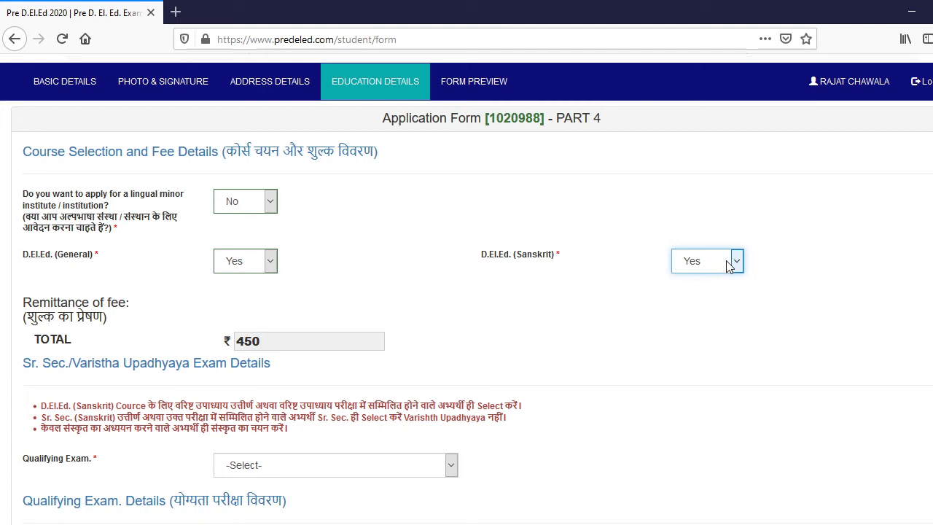
{"action": "left_click", "coordinate": [732, 264]}
{"action": "left_click", "coordinate": [701, 325]}
{"action": "left_click", "coordinate": [733, 260]}
{"action": "left_click", "coordinate": [700, 303]}
{"action": "left_click", "coordinate": [734, 262]}
Step: Choose Sr. Sec. Appeared/ to be appeared in as qualifying exam and No for Sr. Sec. (Sanskrit)
{"action": "scroll", "coordinate": [467, 291], "scroll_direction": "down", "scroll_amount": 3}
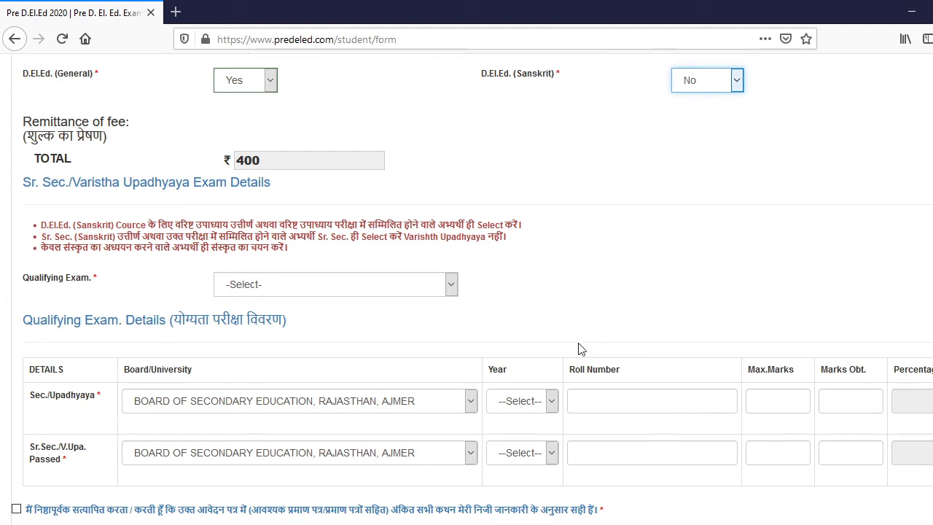
{"action": "left_click", "coordinate": [451, 285]}
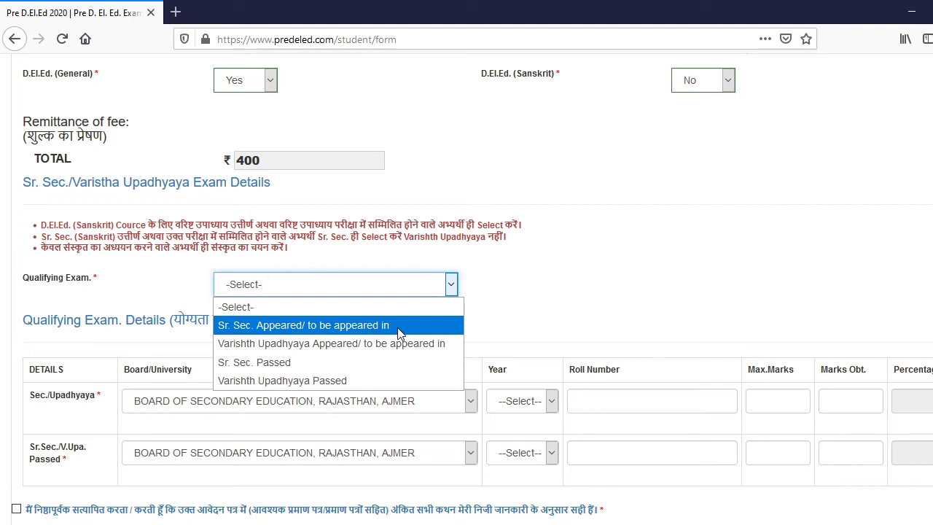
{"action": "left_click", "coordinate": [399, 325]}
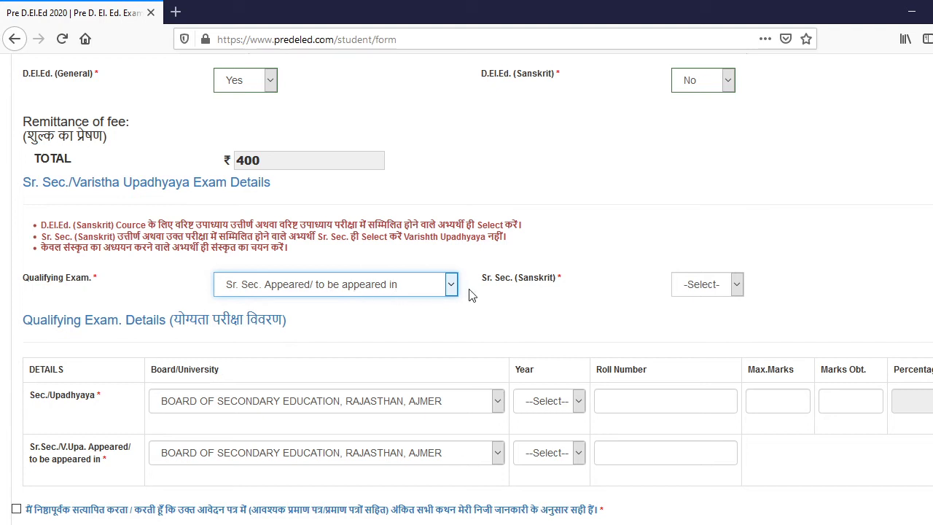
{"action": "left_click", "coordinate": [737, 286]}
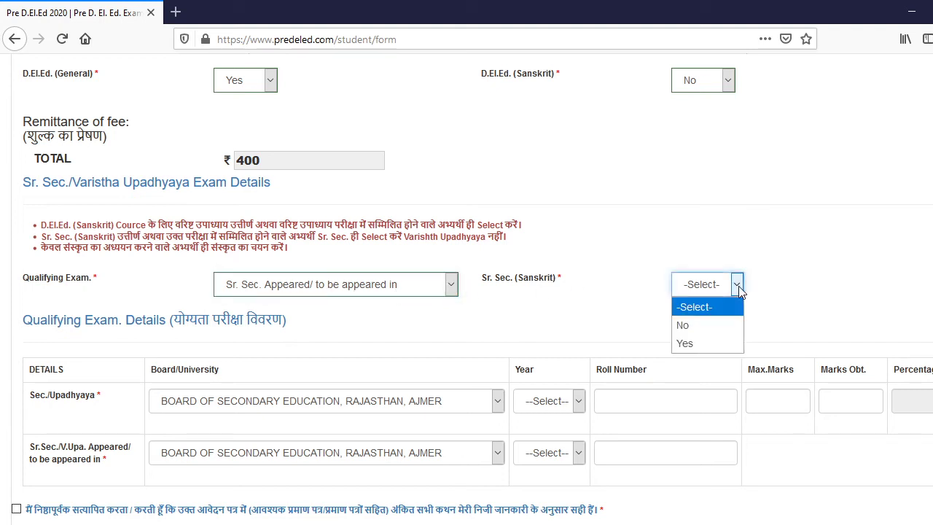
{"action": "left_click", "coordinate": [703, 326]}
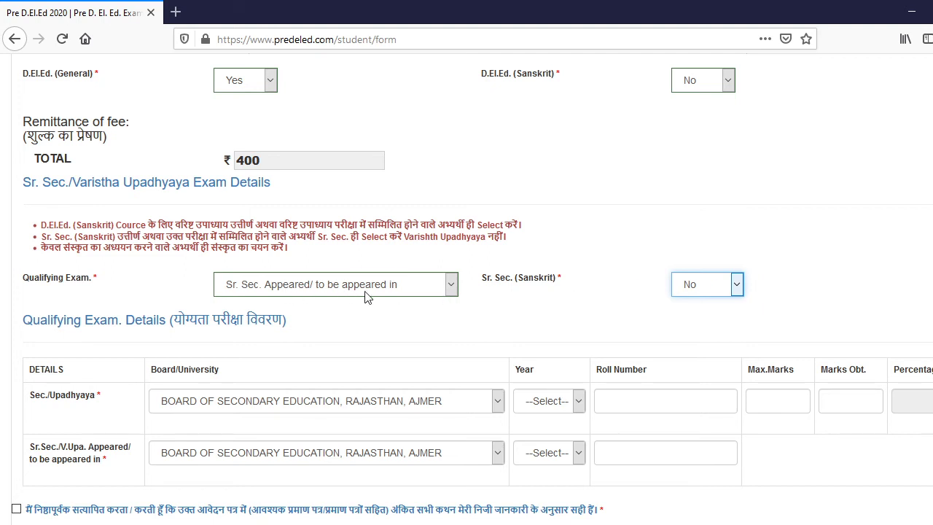
Step: Try Sr. Sec. Passed, then settle back on Sr. Sec. Appeared/ to be appeared in
{"action": "left_click", "coordinate": [451, 288]}
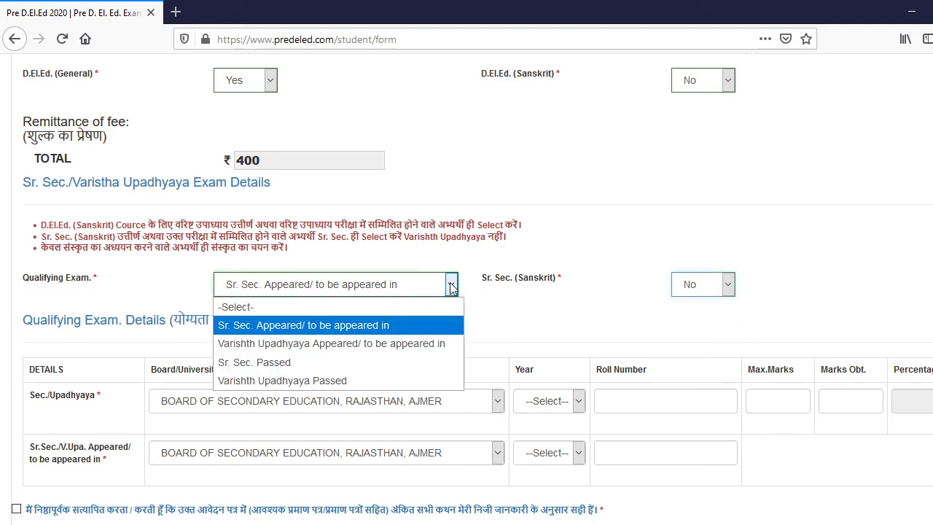
{"action": "left_click", "coordinate": [355, 367]}
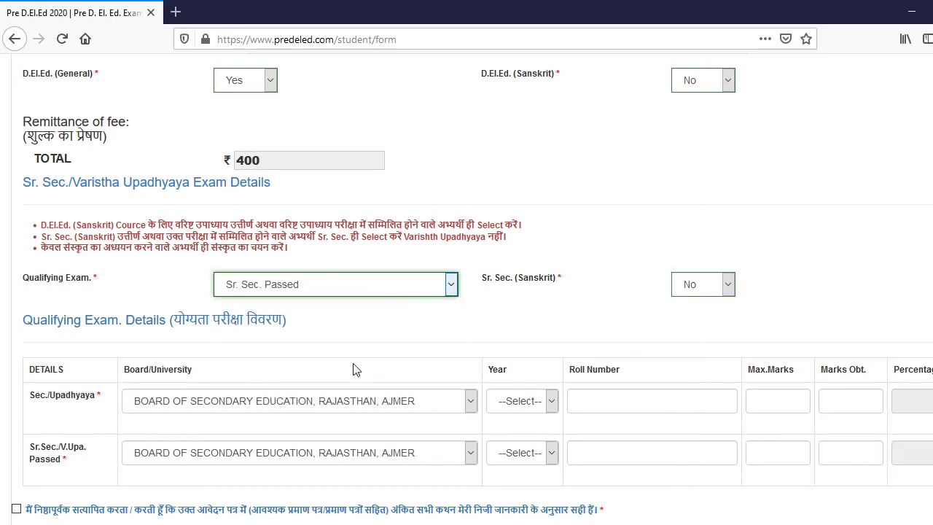
{"action": "left_click", "coordinate": [453, 288]}
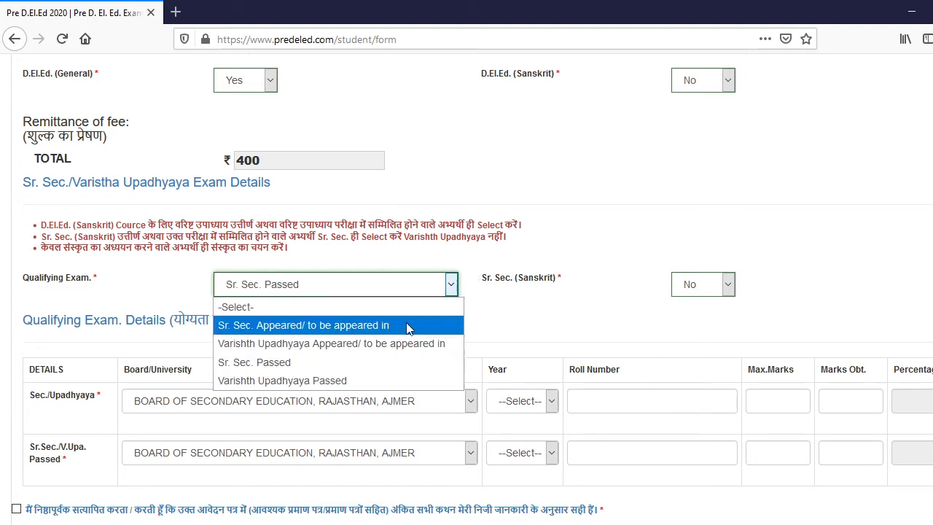
{"action": "left_click", "coordinate": [408, 326]}
{"action": "left_click", "coordinate": [452, 288]}
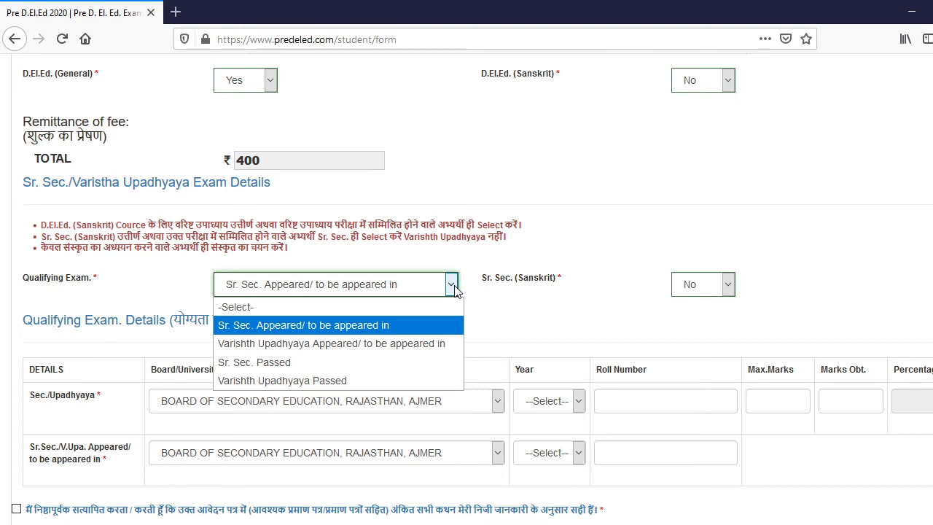
{"action": "left_click", "coordinate": [389, 361]}
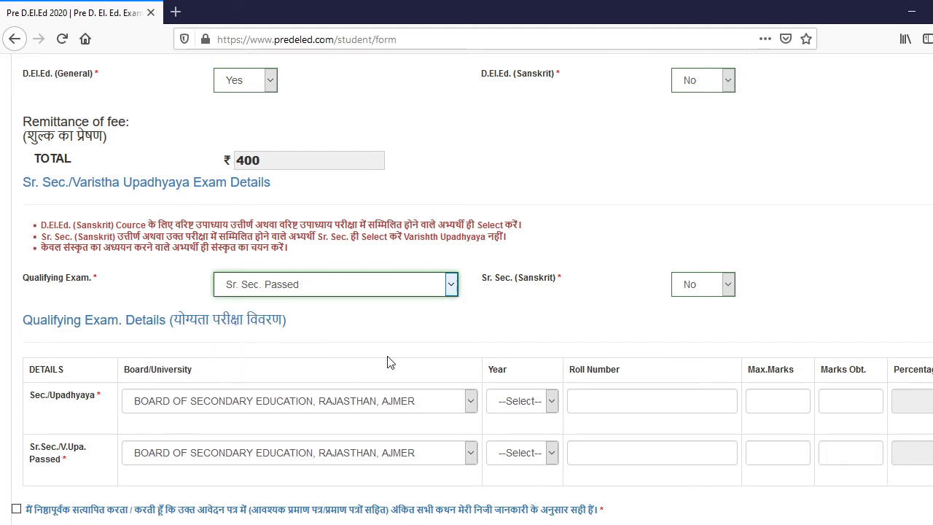
{"action": "left_click", "coordinate": [450, 284]}
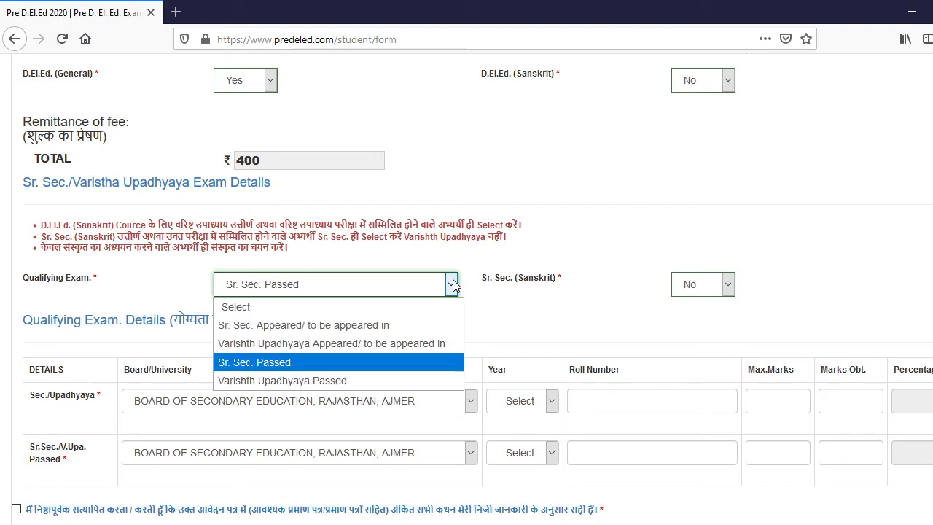
{"action": "left_click", "coordinate": [413, 325]}
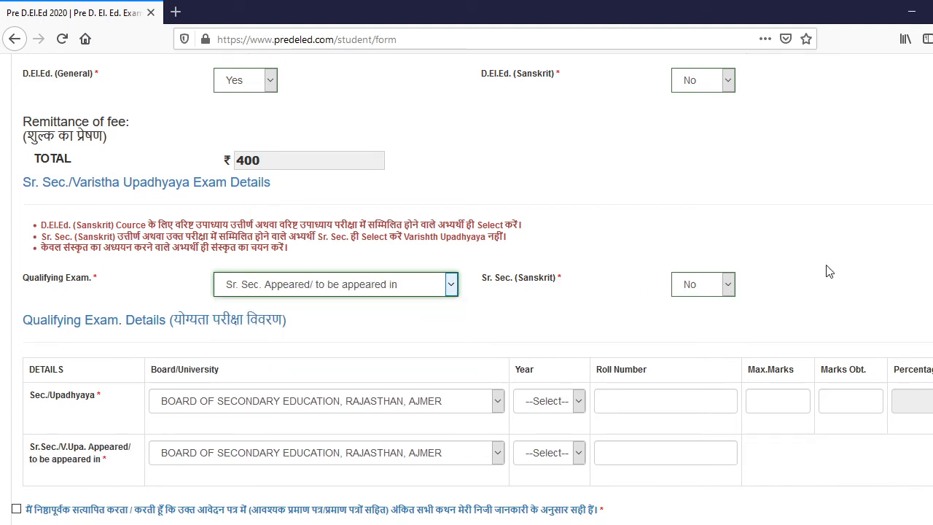
Step: Fill the secondary exam row: year 2017, roll number, maximum marks 600, marks obtained 500
{"action": "scroll", "coordinate": [678, 343], "scroll_direction": "down", "scroll_amount": 2}
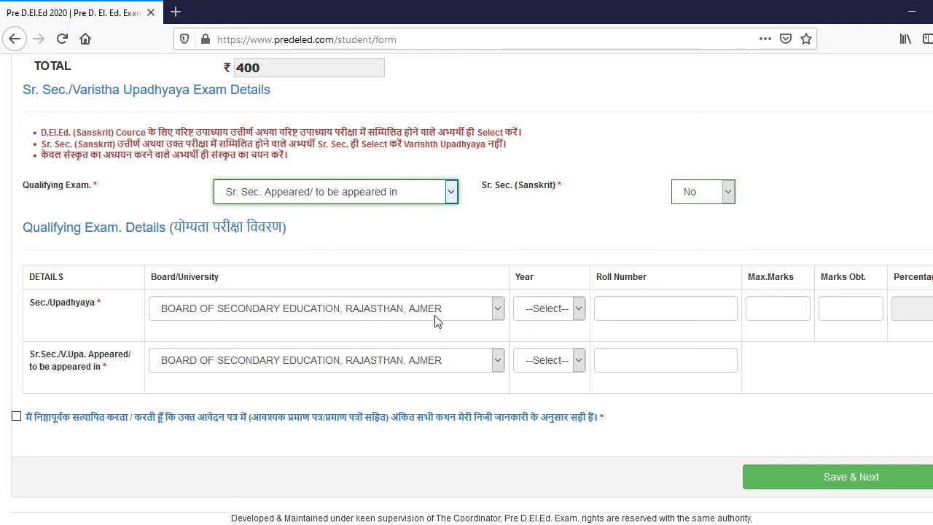
{"action": "left_click", "coordinate": [578, 312]}
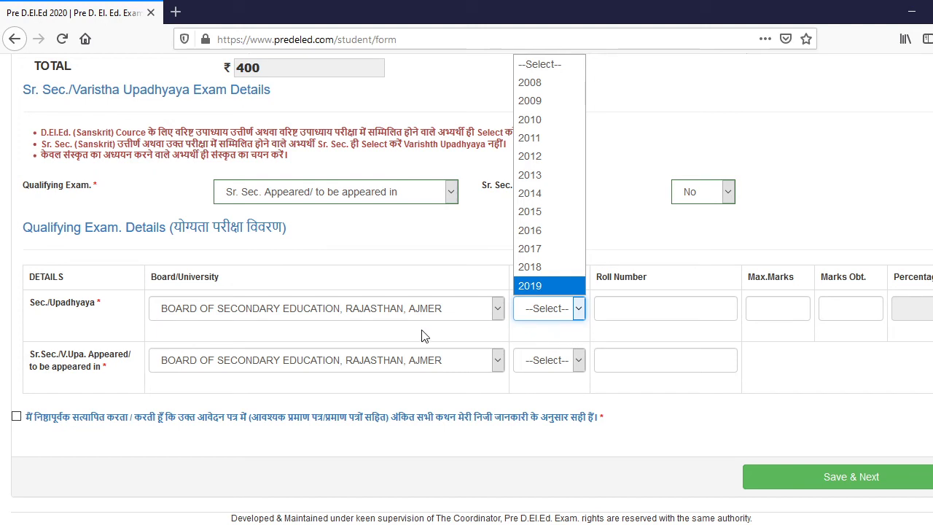
{"action": "left_click", "coordinate": [567, 251]}
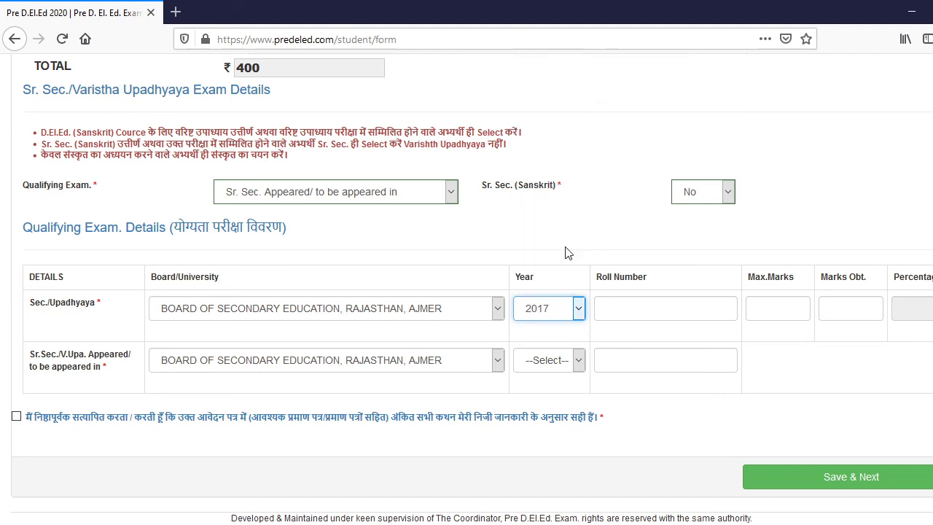
{"action": "left_click", "coordinate": [627, 308]}
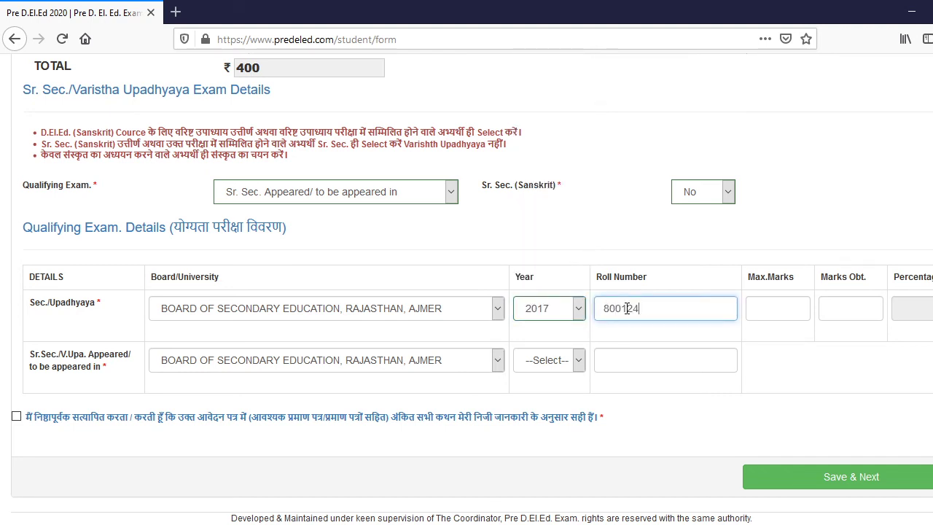
{"action": "left_click", "coordinate": [777, 308]}
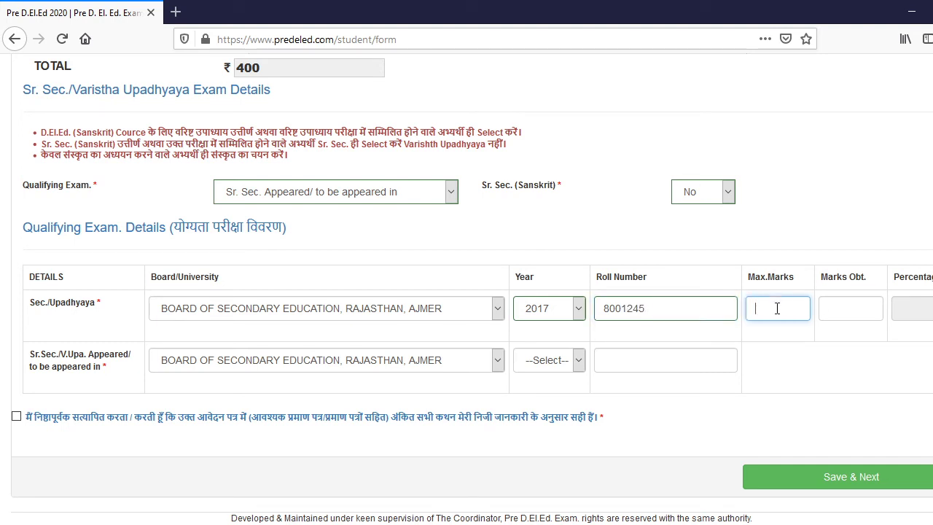
{"action": "type", "text": "500"}
{"action": "left_click", "coordinate": [840, 307]}
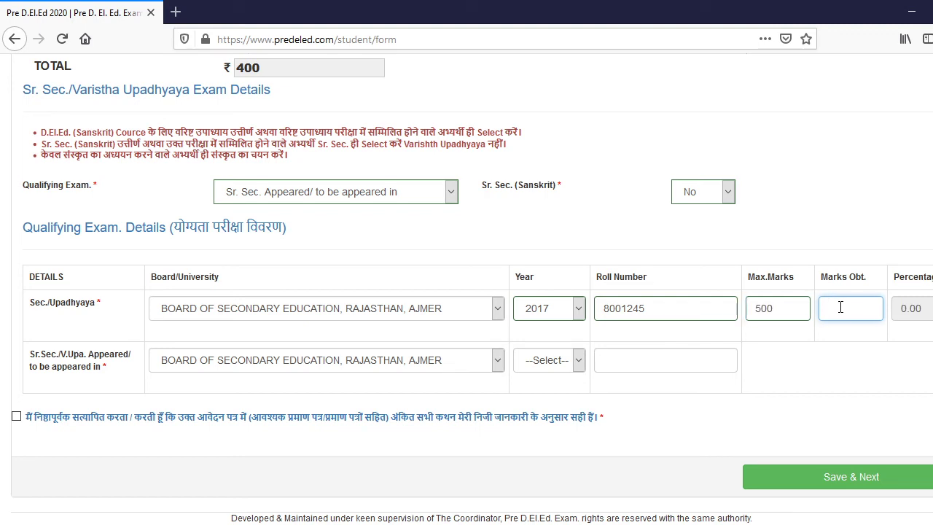
{"action": "left_click", "coordinate": [792, 308]}
{"action": "key", "text": "BackSpace"}
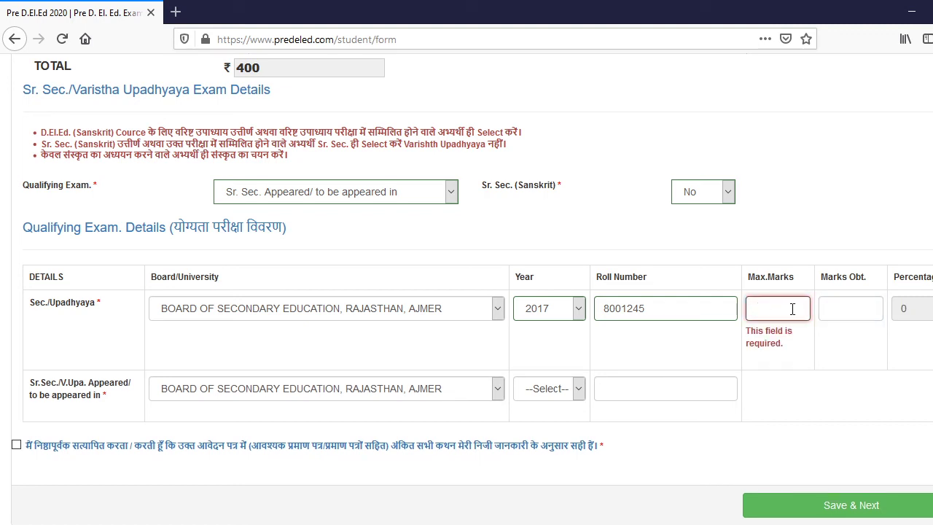
{"action": "type", "text": "600"}
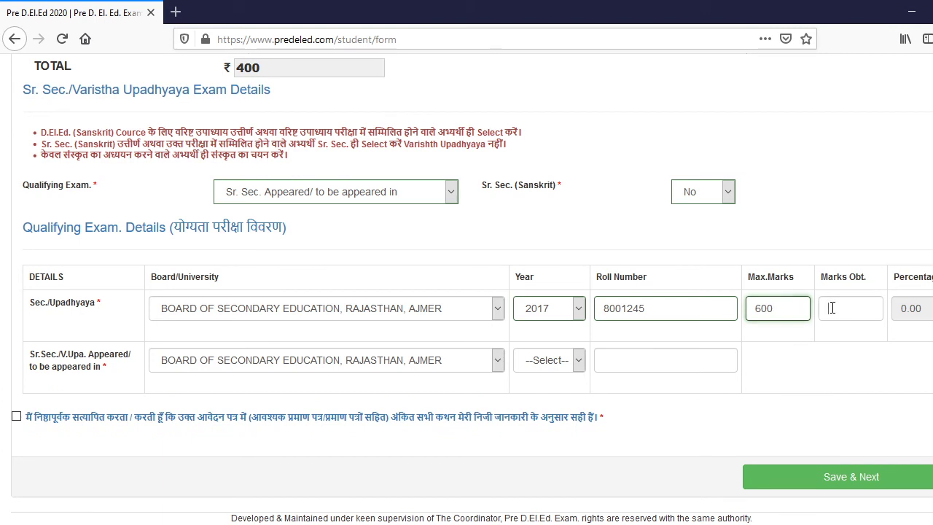
{"action": "left_click", "coordinate": [832, 308]}
{"action": "type", "text": "500"}
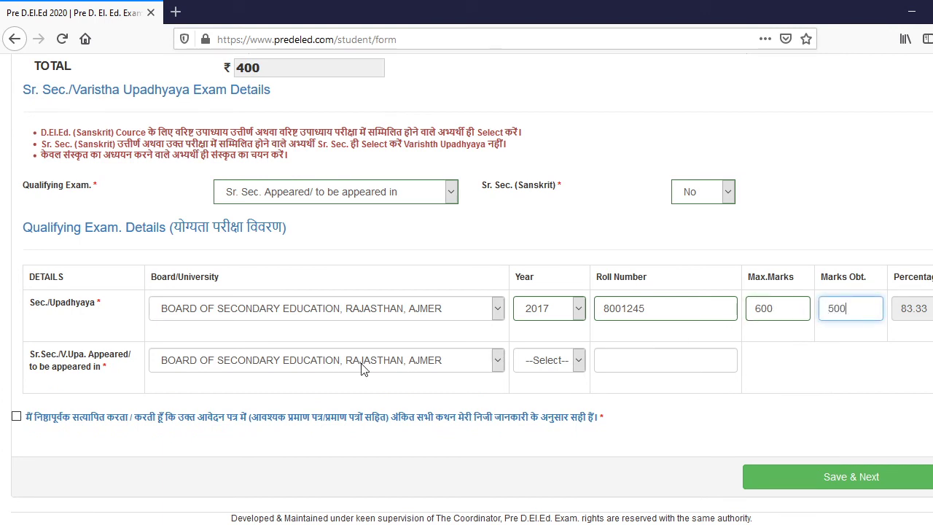
Step: Set the senior secondary year to 2020, enter its roll number, and try saving
{"action": "left_click", "coordinate": [576, 364]}
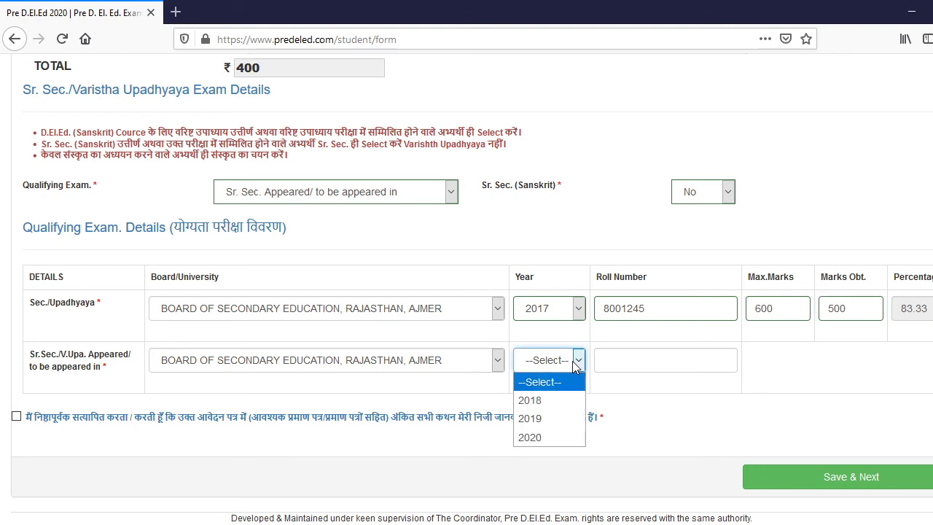
{"action": "left_click", "coordinate": [546, 439]}
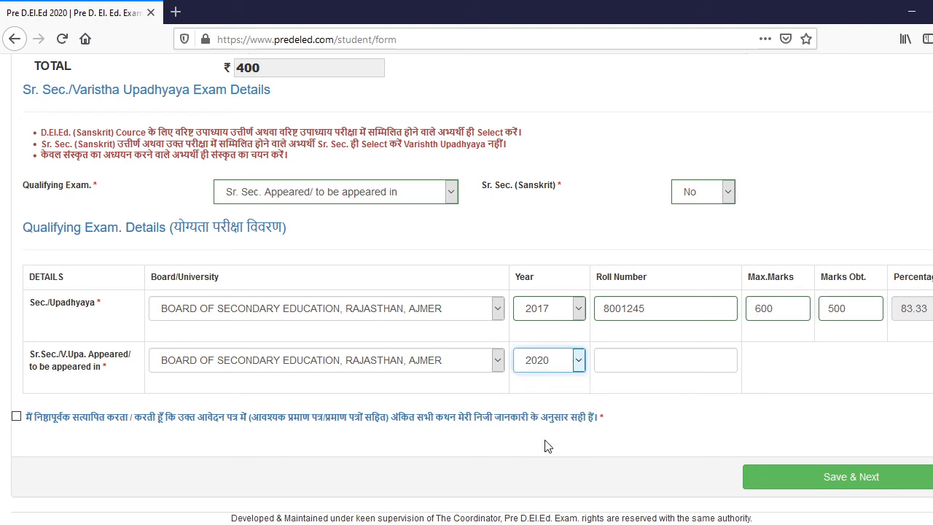
{"action": "left_click", "coordinate": [652, 356]}
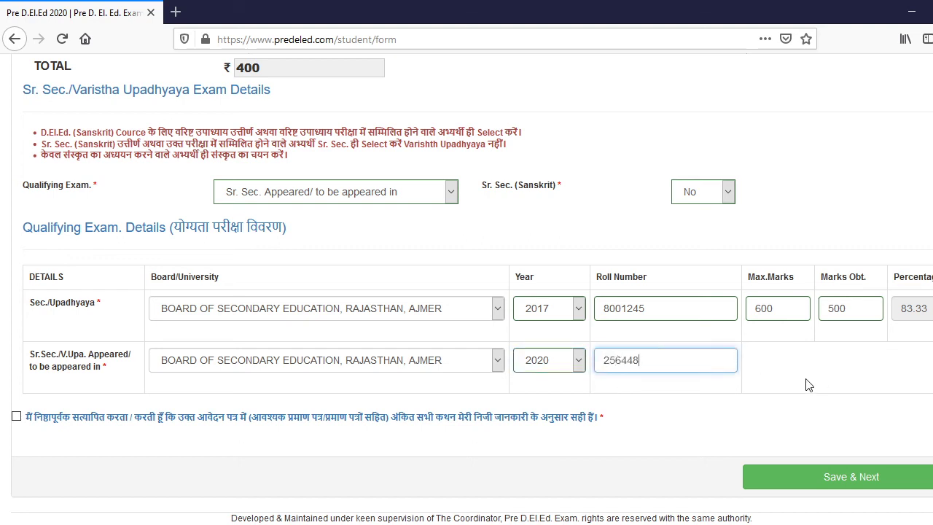
{"action": "left_click", "coordinate": [864, 476]}
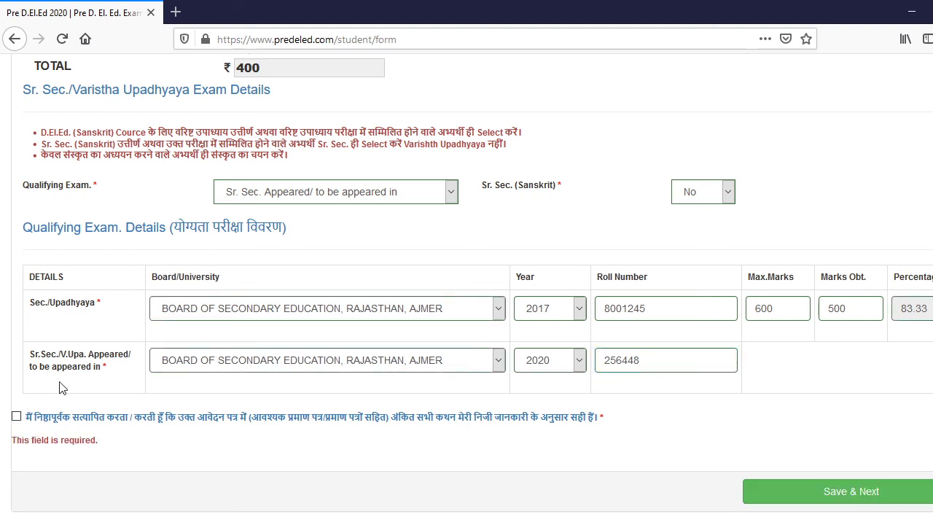
Step: Tick the declaration, save the education details and dismiss the success message
{"action": "left_click", "coordinate": [16, 417]}
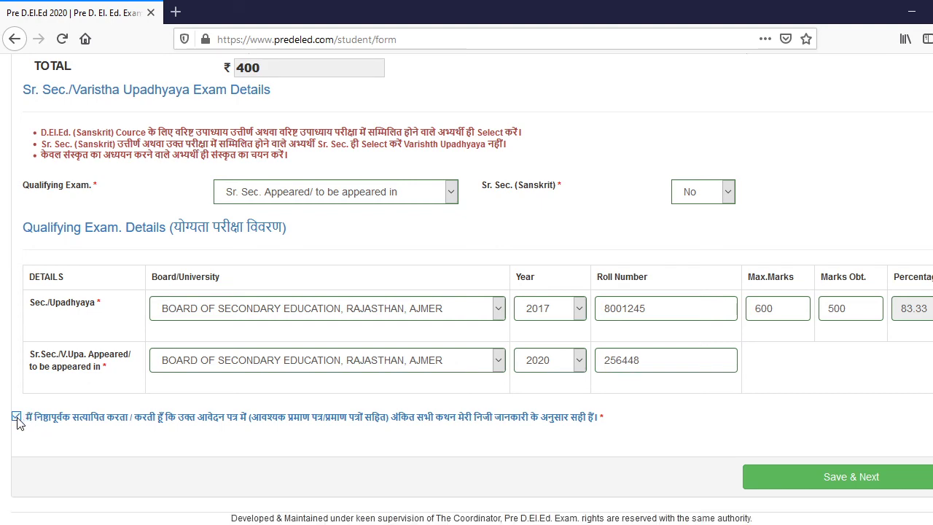
{"action": "left_click", "coordinate": [853, 475]}
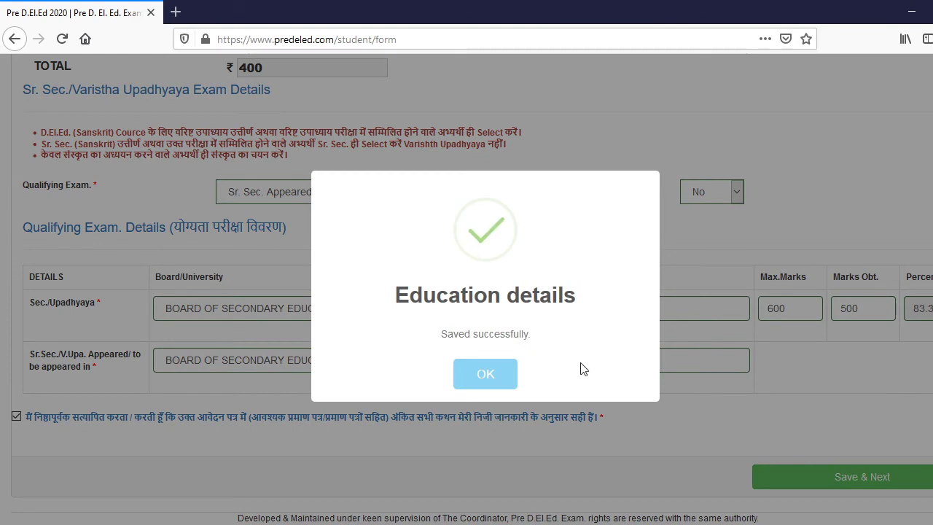
{"action": "left_click", "coordinate": [485, 374]}
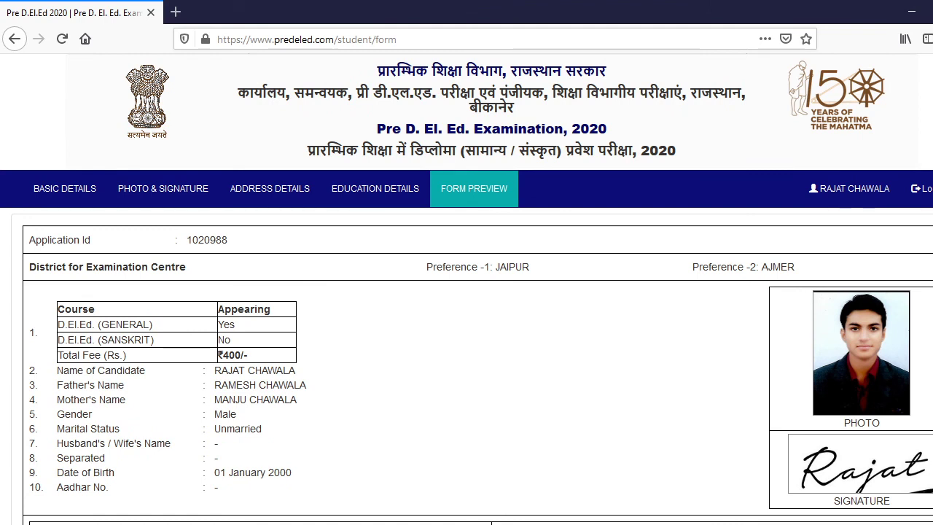
Step: Scroll through the Form Preview checking photo, signature, addresses, category GEN and both qualifications
{"action": "scroll", "coordinate": [466, 291], "scroll_direction": "down", "scroll_amount": 2}
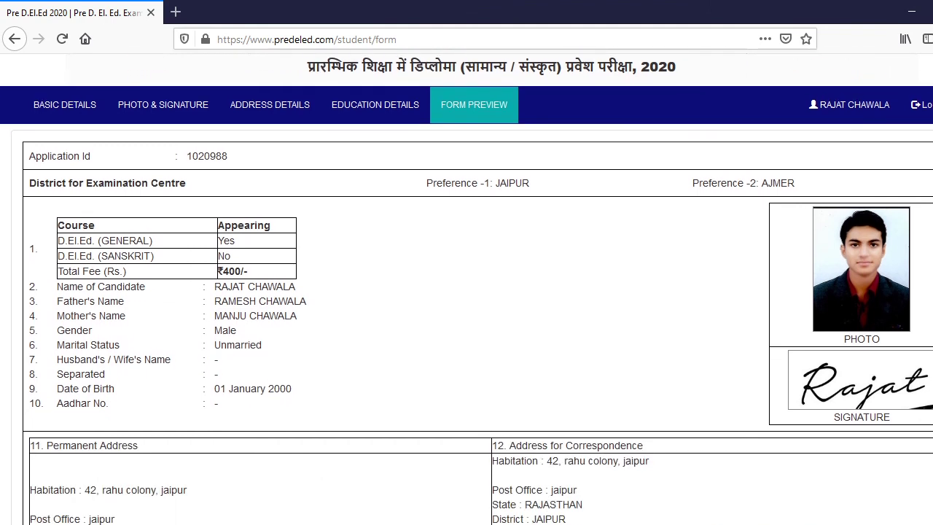
{"action": "scroll", "coordinate": [467, 292], "scroll_direction": "down", "scroll_amount": 5}
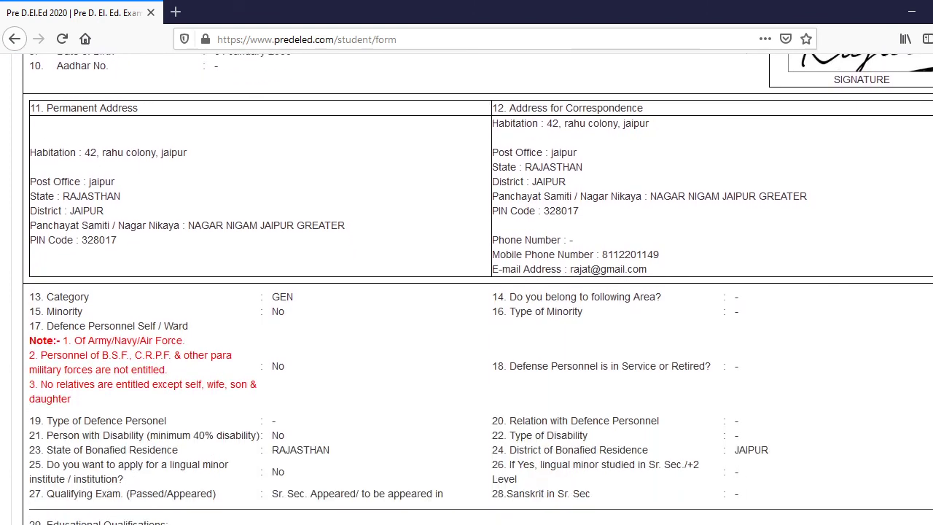
{"action": "scroll", "coordinate": [466, 292], "scroll_direction": "down", "scroll_amount": 3}
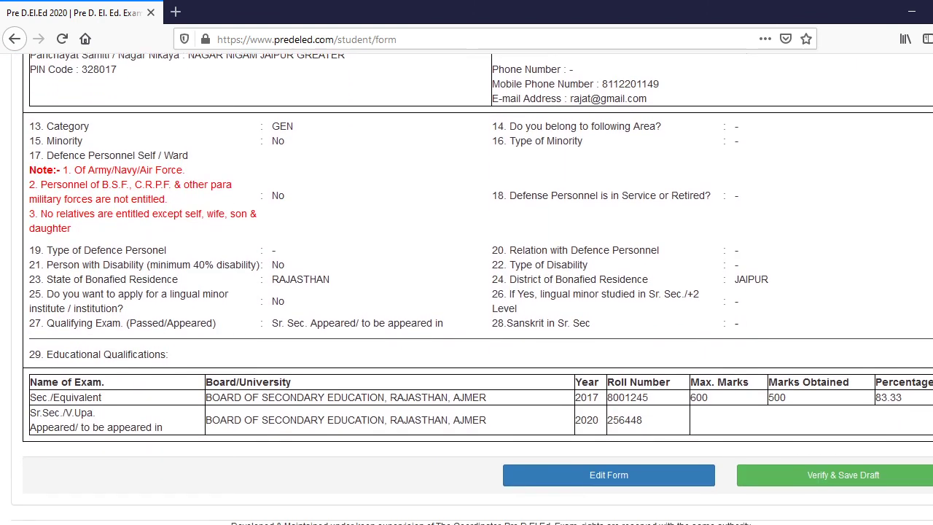
{"action": "scroll", "coordinate": [466, 291], "scroll_direction": "down", "scroll_amount": 1}
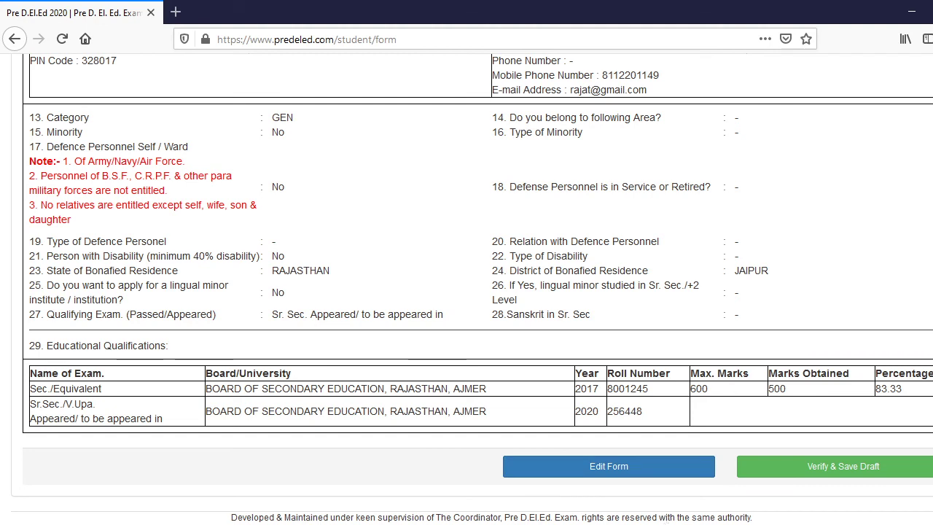
{"action": "scroll", "coordinate": [466, 292], "scroll_direction": "up", "scroll_amount": 5}
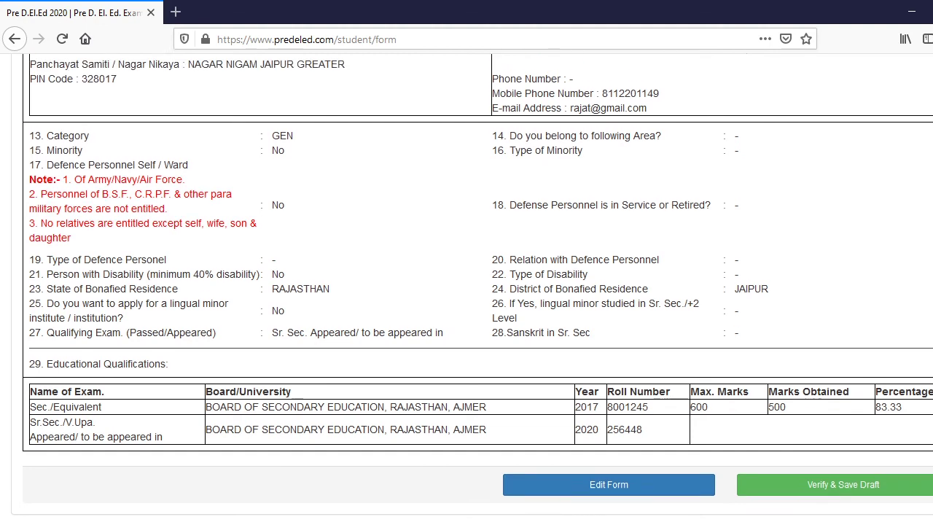
{"action": "scroll", "coordinate": [466, 292], "scroll_direction": "up", "scroll_amount": 3}
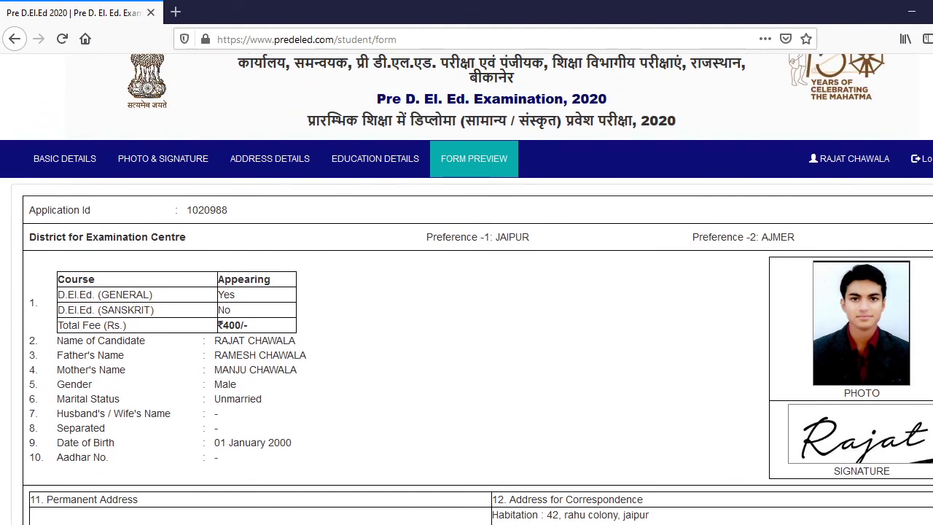
{"action": "scroll", "coordinate": [466, 291], "scroll_direction": "up", "scroll_amount": 1}
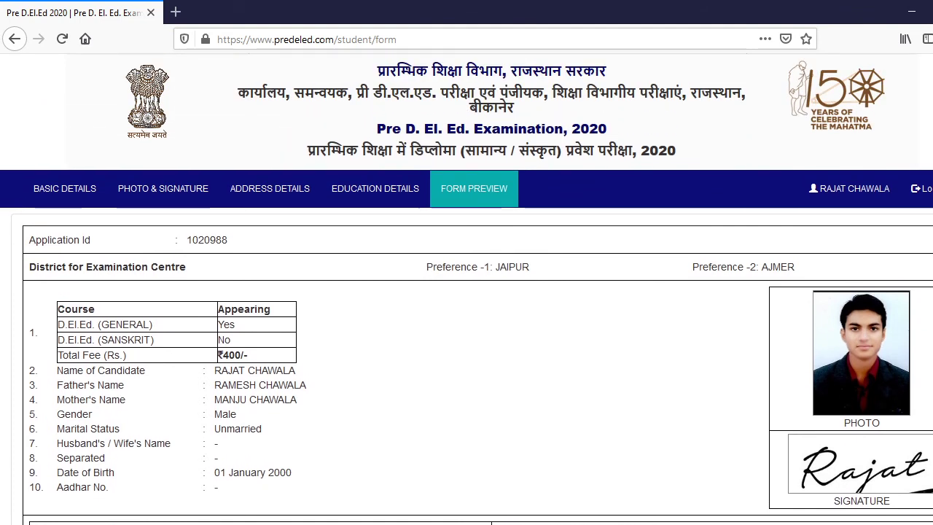
{"action": "scroll", "coordinate": [466, 292], "scroll_direction": "down", "scroll_amount": 1}
{"action": "scroll", "coordinate": [467, 291], "scroll_direction": "up", "scroll_amount": 1}
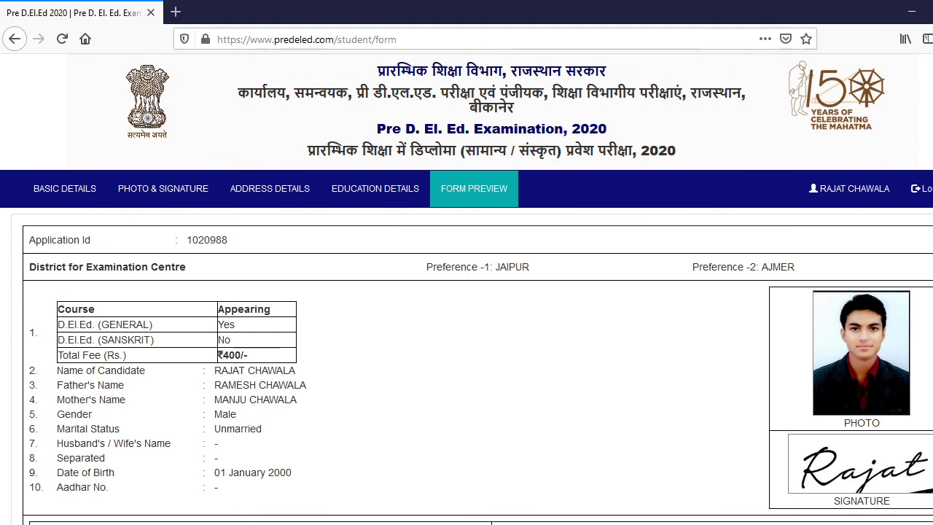
{"action": "scroll", "coordinate": [466, 291], "scroll_direction": "down", "scroll_amount": 5}
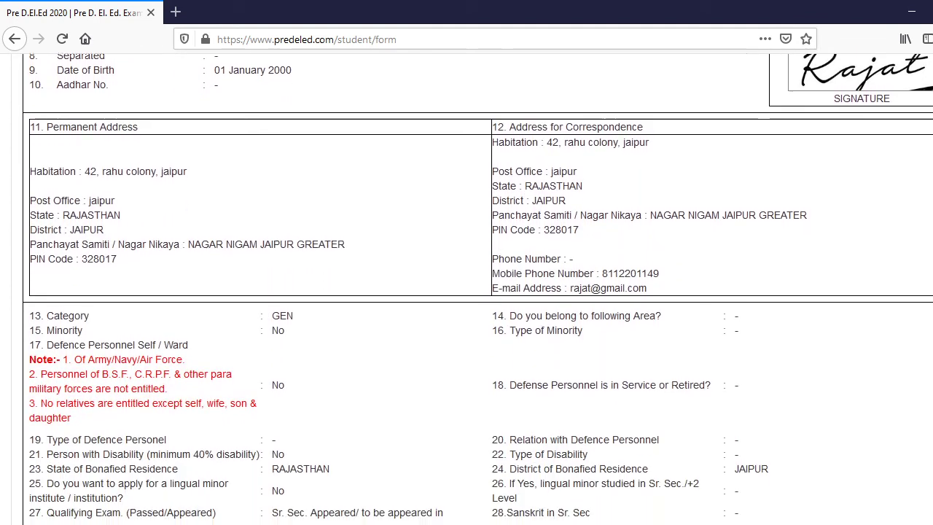
{"action": "scroll", "coordinate": [839, 473], "scroll_direction": "down", "scroll_amount": 3}
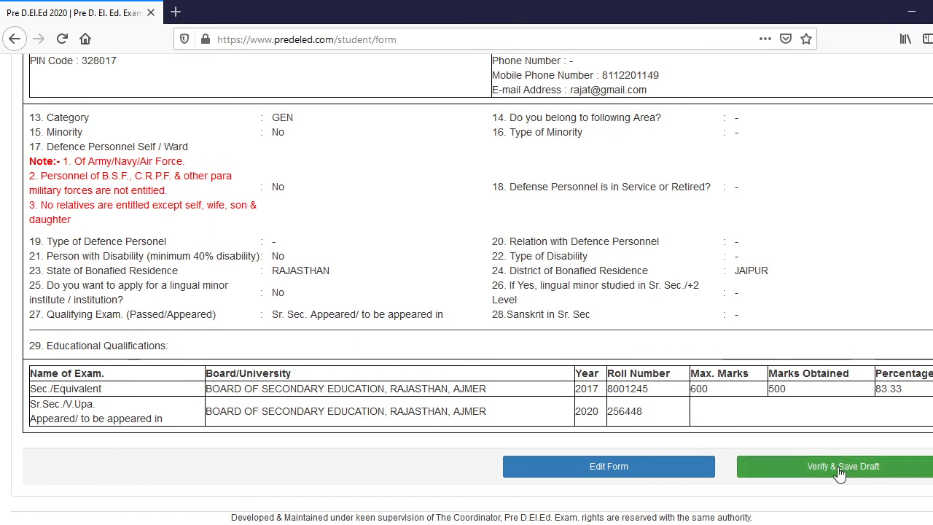
Step: Verify and save the draft, confirm the details, and acknowledge submission to reach Online Payment
{"action": "left_click", "coordinate": [842, 468]}
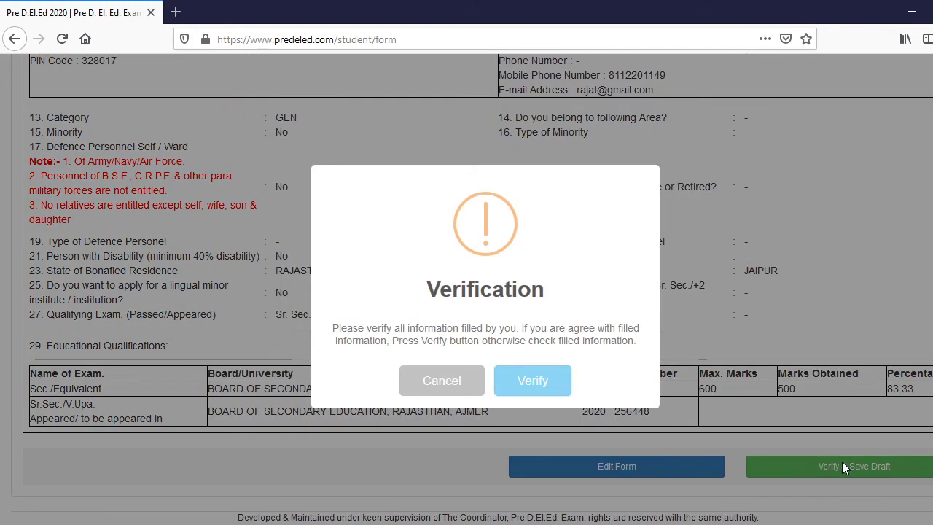
{"action": "left_click", "coordinate": [535, 381]}
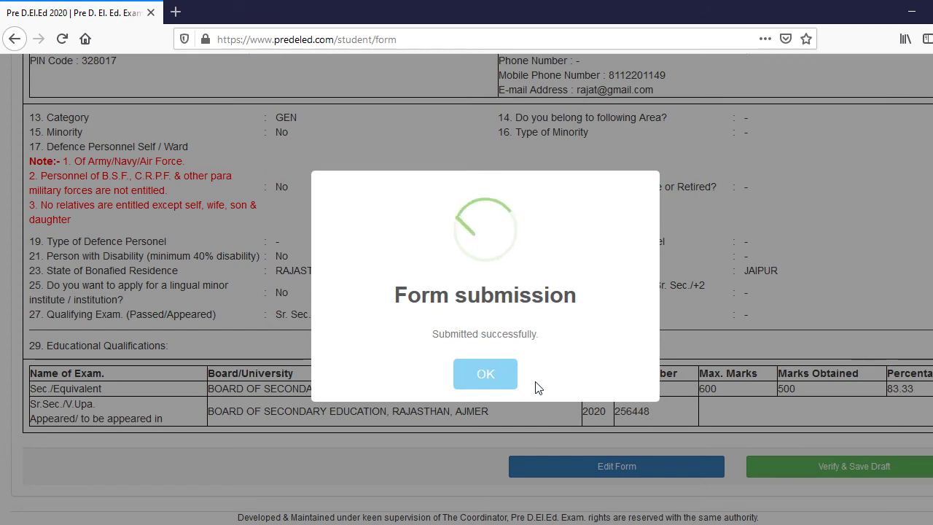
{"action": "left_click", "coordinate": [483, 374]}
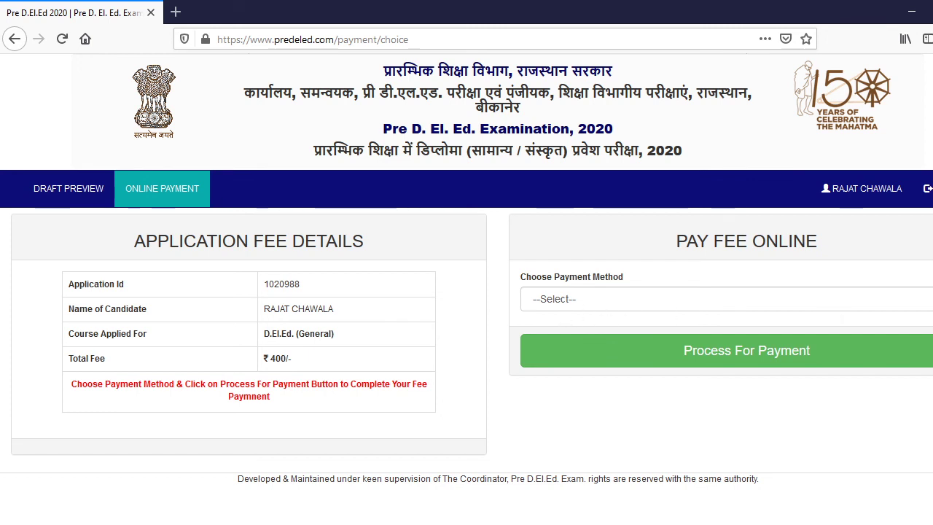
Step: Choose Net Banking / Card / UPI as the payment method and proceed to eazypay for the Rs. 400 fee
{"action": "left_click", "coordinate": [890, 300]}
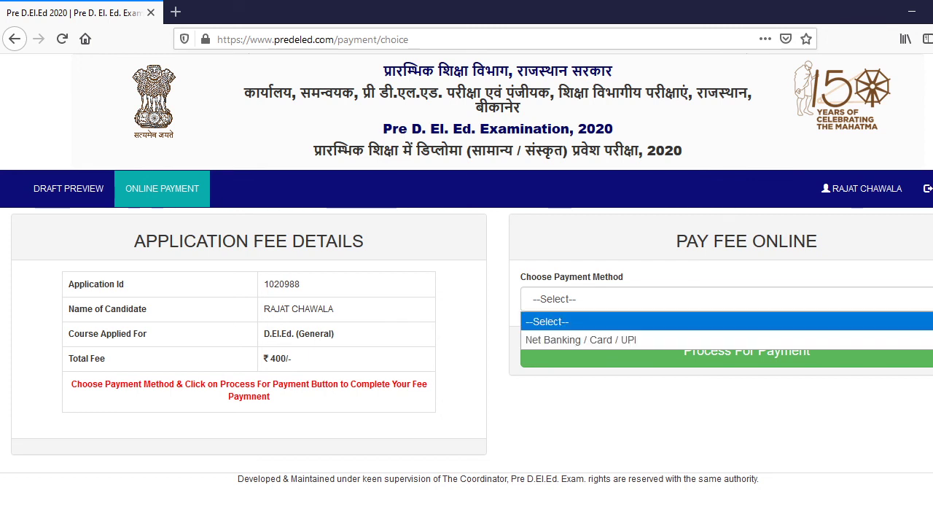
{"action": "left_click", "coordinate": [840, 344]}
{"action": "left_click", "coordinate": [771, 359]}
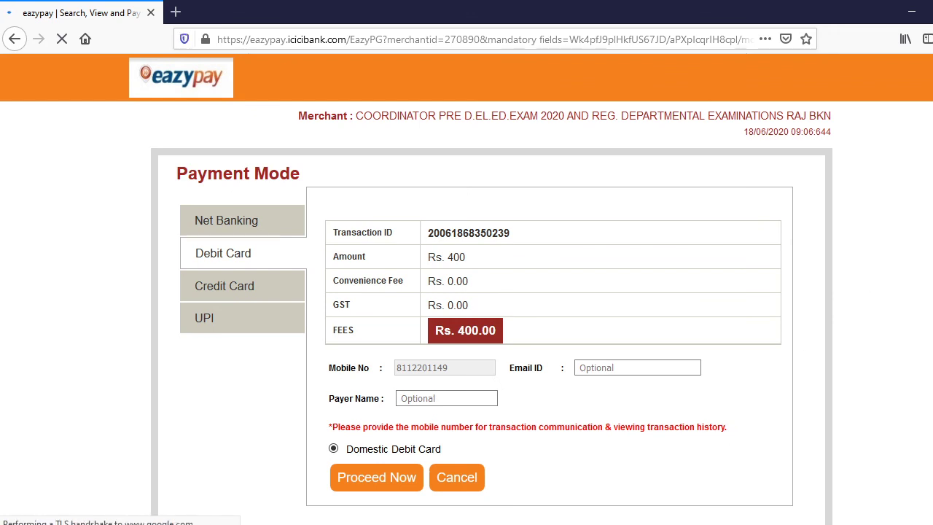
{"action": "scroll", "coordinate": [466, 289], "scroll_direction": "down", "scroll_amount": 1}
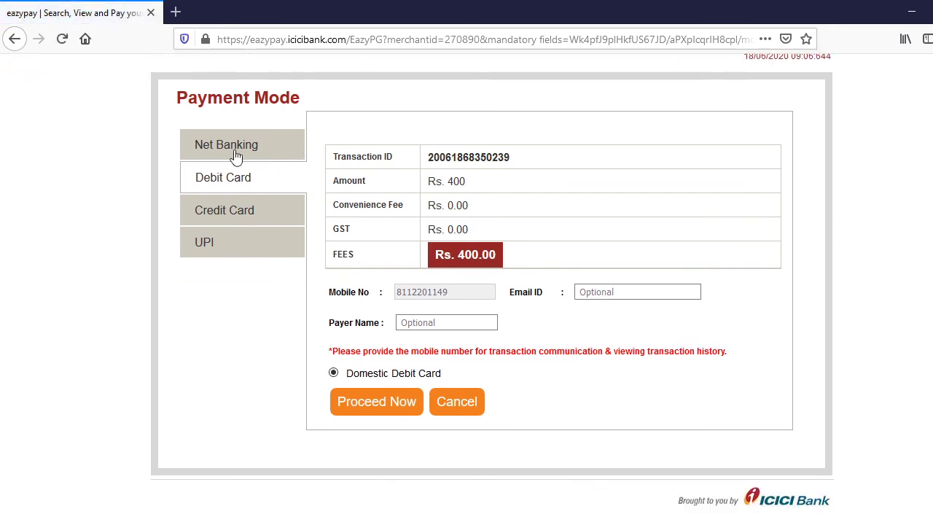